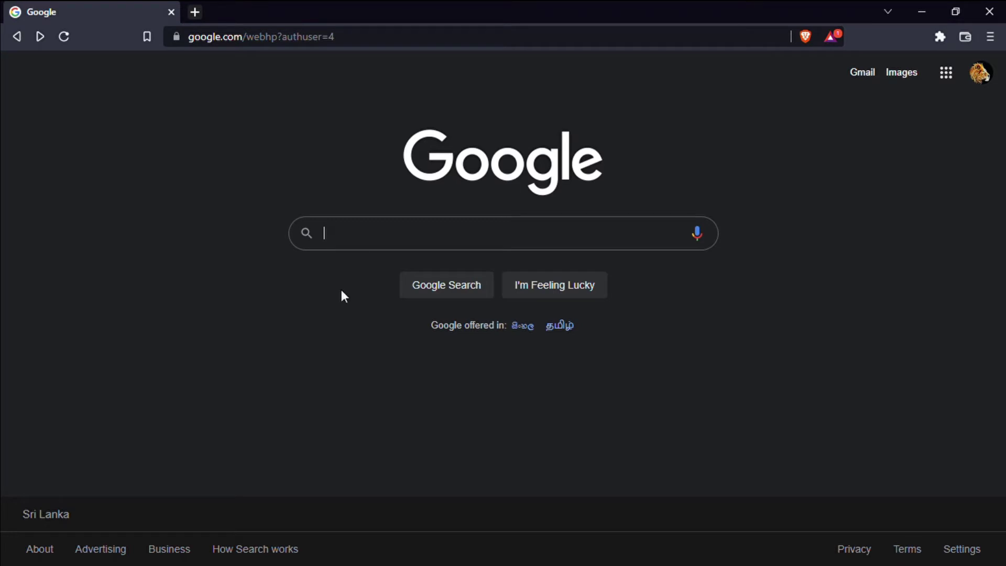
Search Google for 'blogger' to find the Blogger.com listing
click(372, 234)
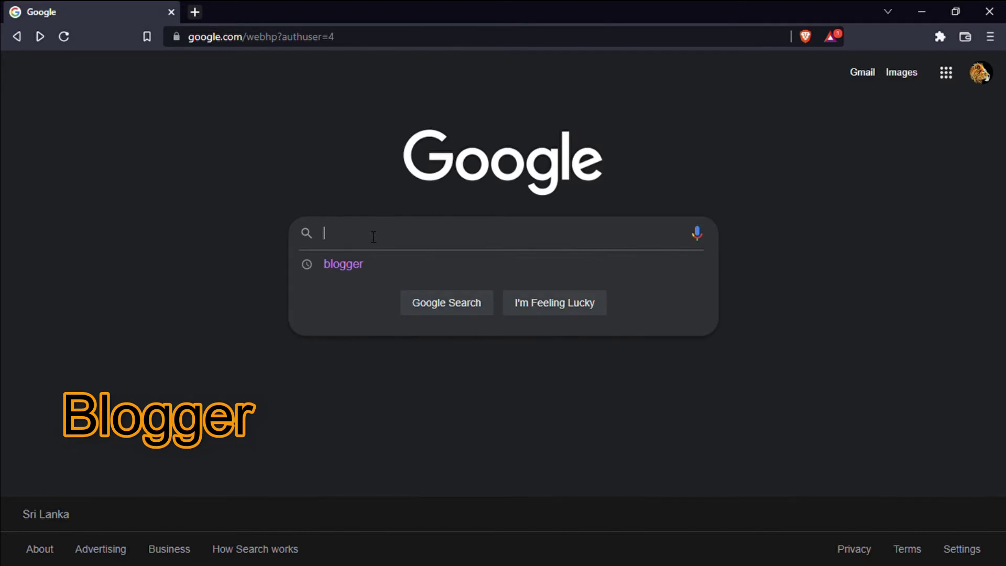
text(bl)
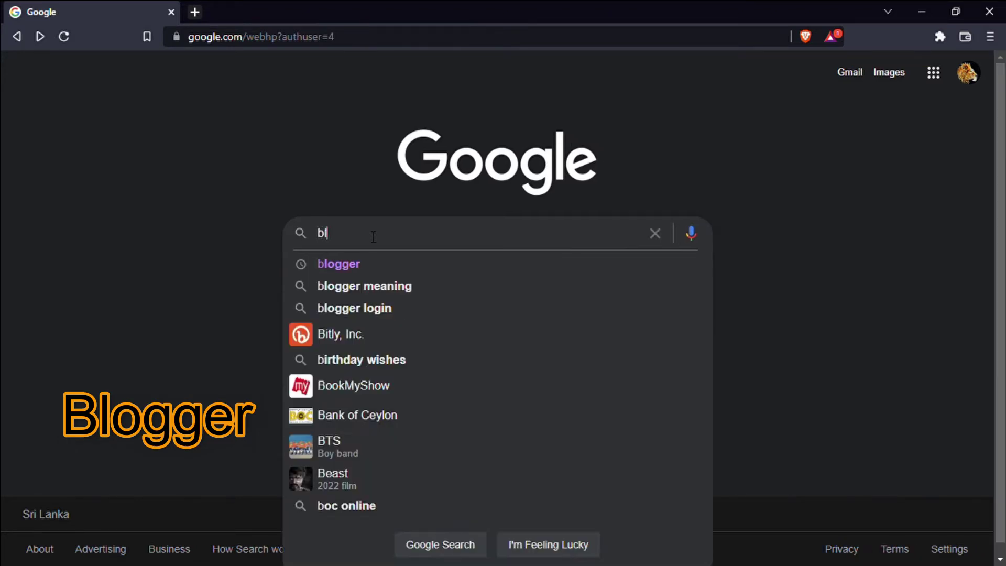
text(ogger)
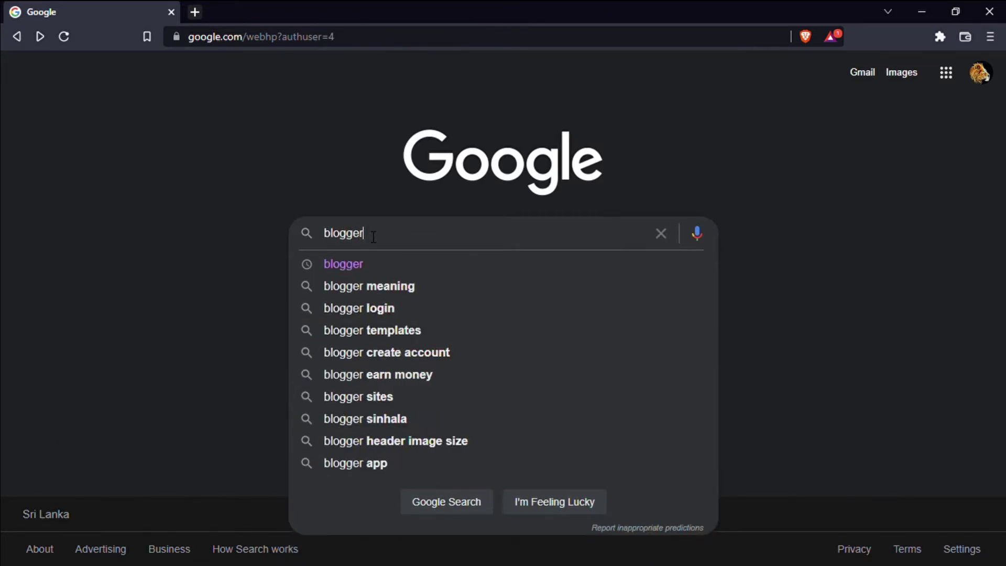
key(Return)
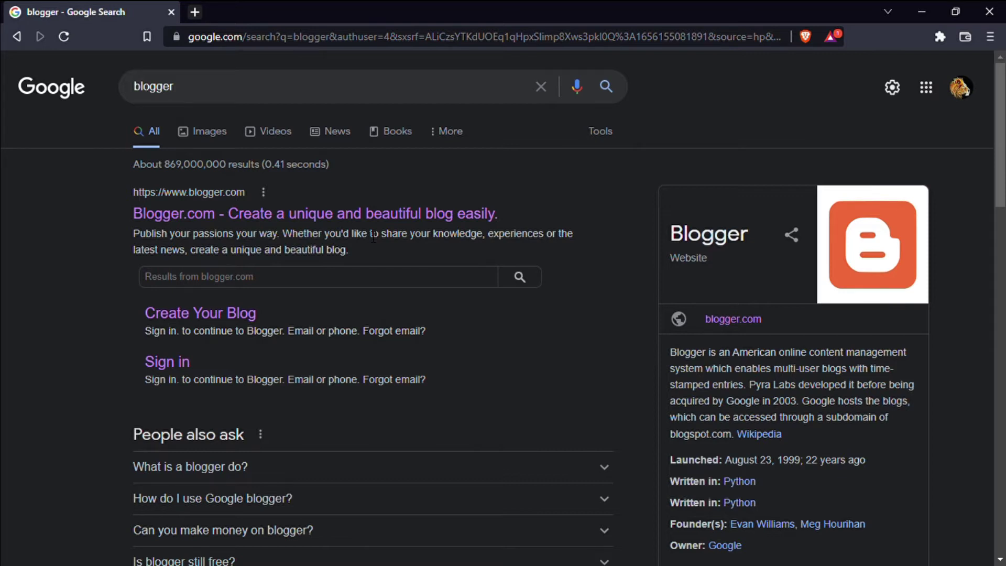
Follow Blogger's Create Your Blog link and sign in with the chosen Google account
click(250, 324)
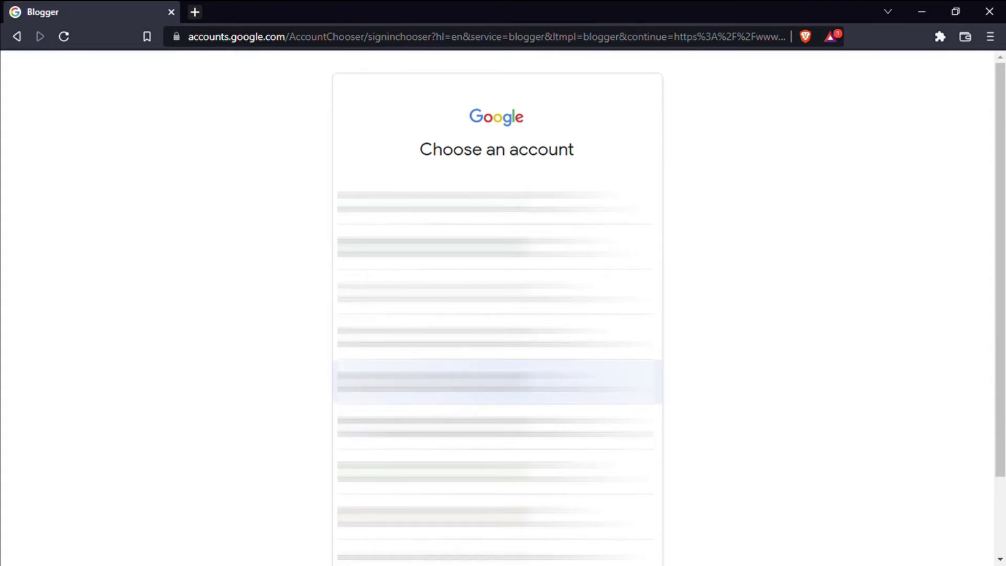
click(338, 382)
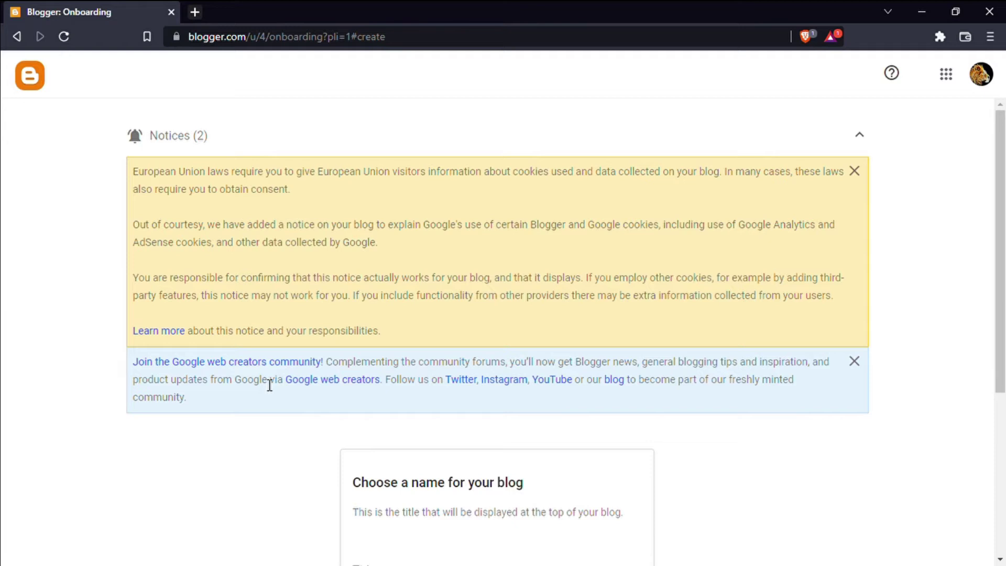
Title the new blog 'MRS Cinema' and confirm it
scroll(393, 393, down, 5)
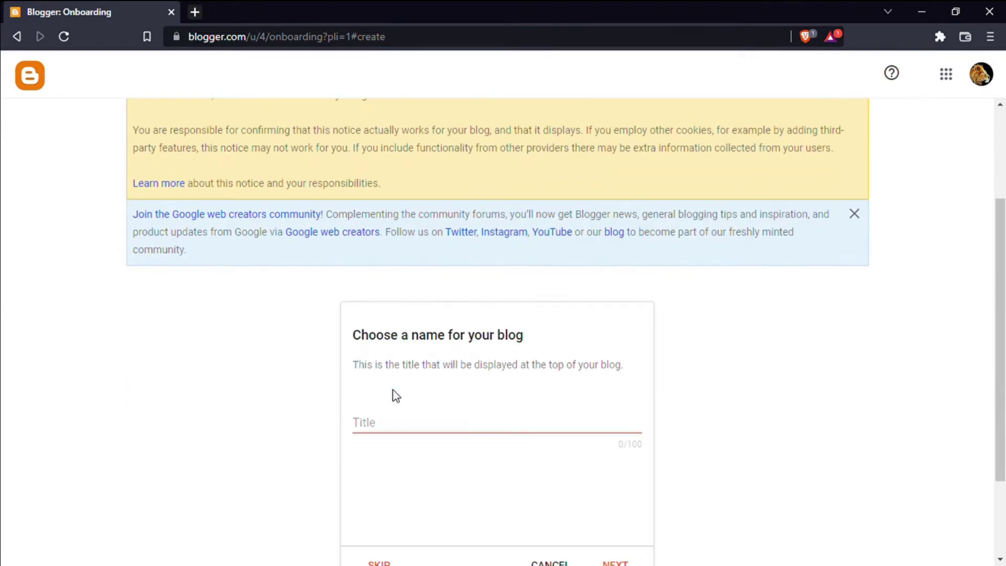
scroll(455, 408, down, 1)
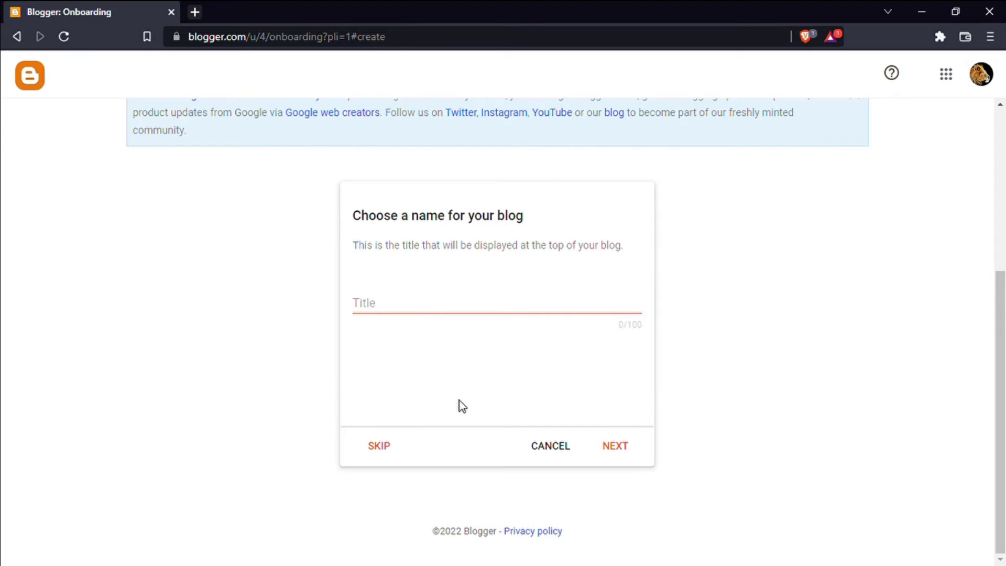
click(393, 308)
text(MRS Cinema)
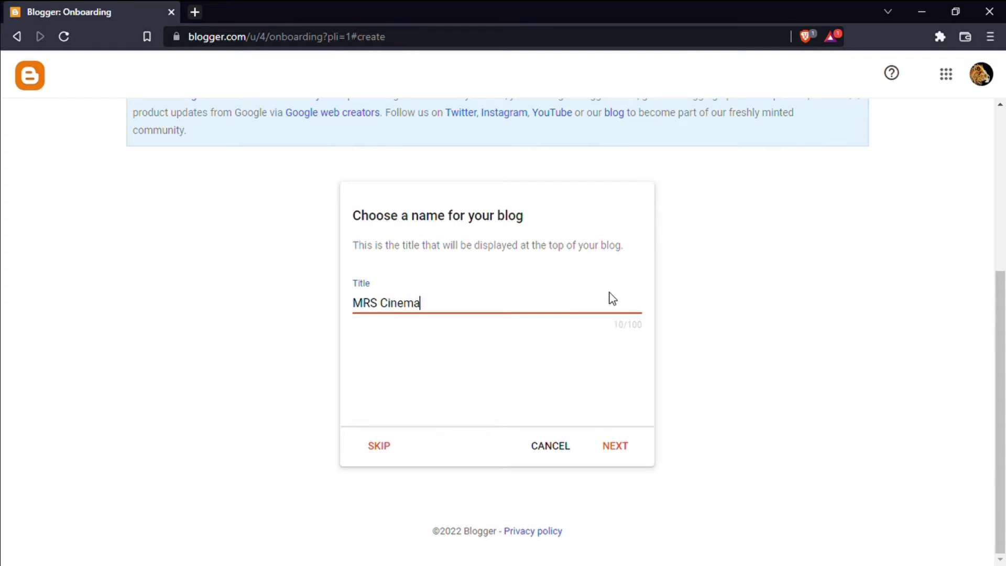
click(616, 447)
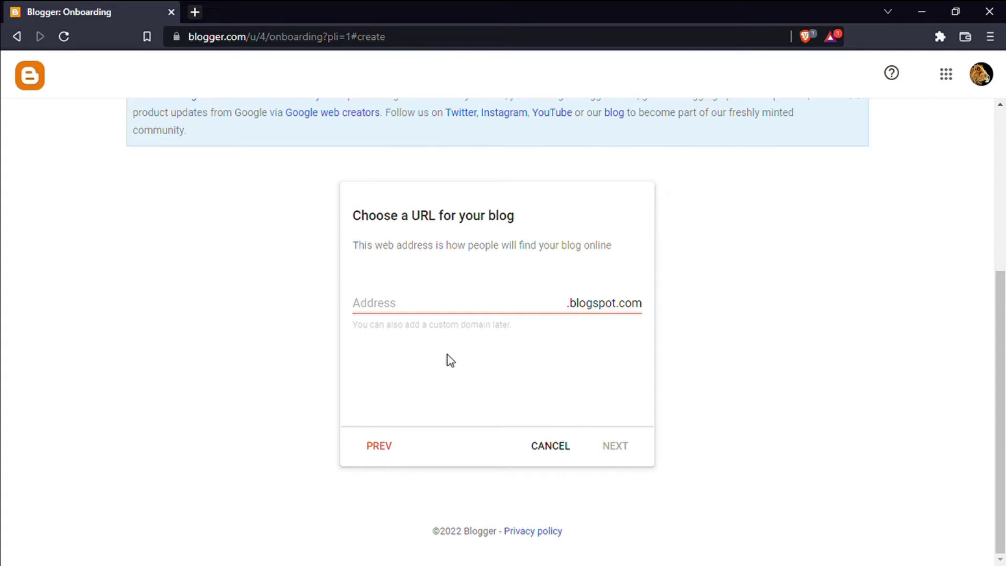
Try the address 'mrscinema', then use the available 'mrscinema123' and confirm it
click(366, 315)
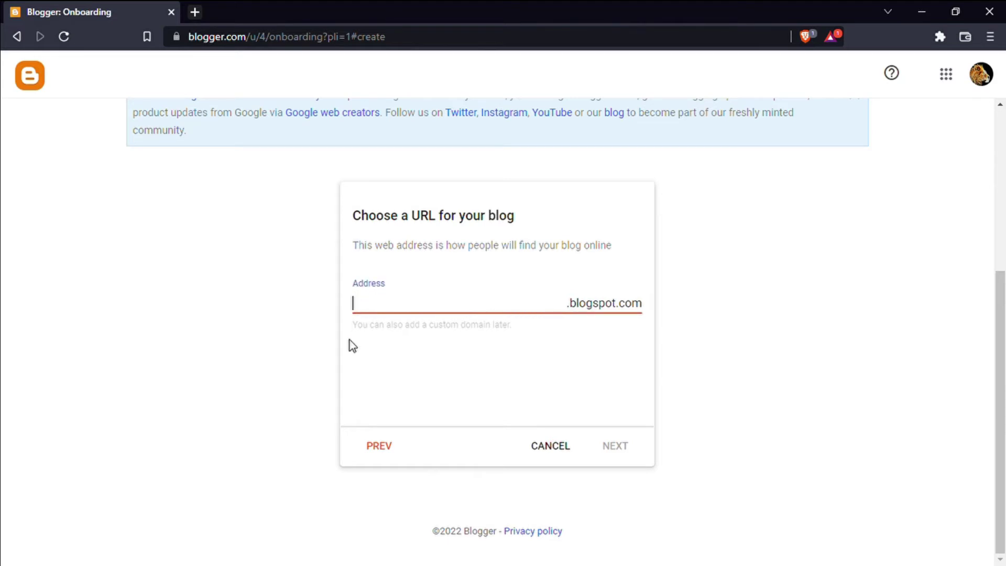
text(mrscinema)
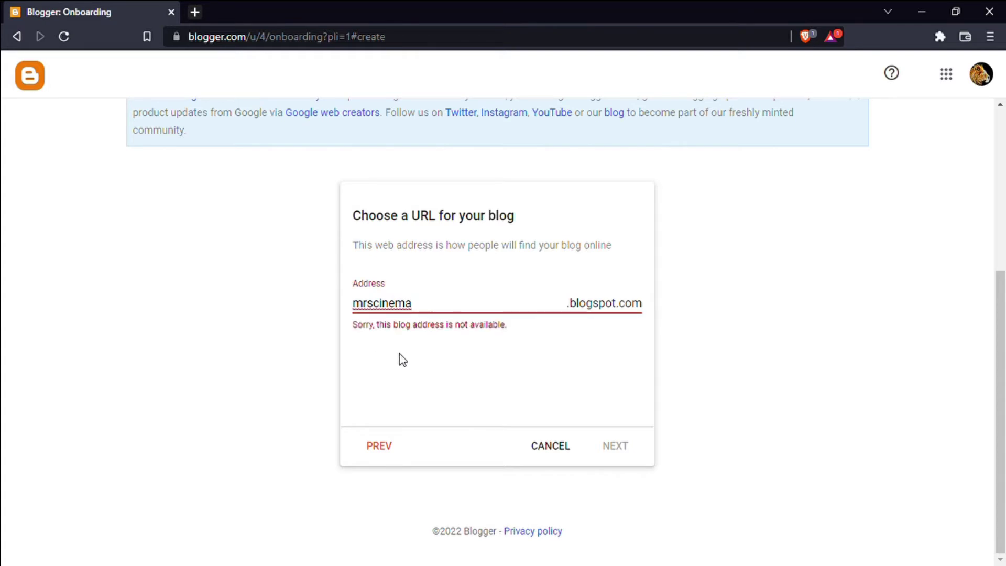
click(503, 332)
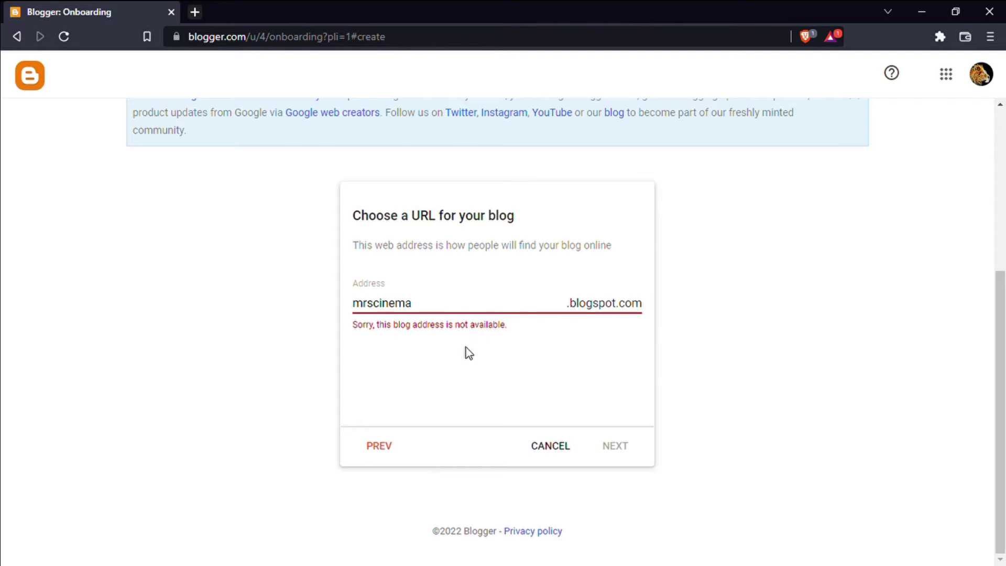
click(429, 308)
text(12)
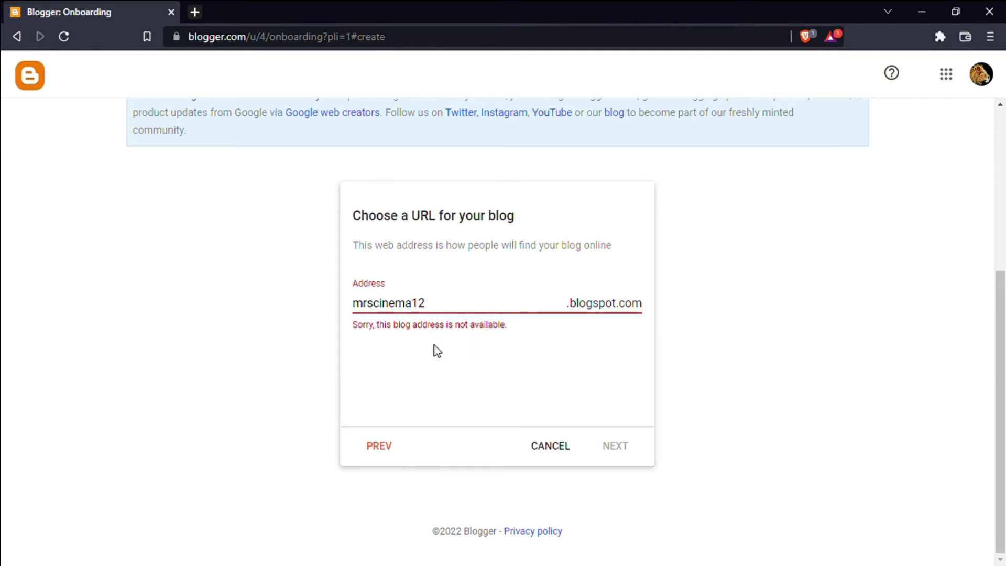
text(3)
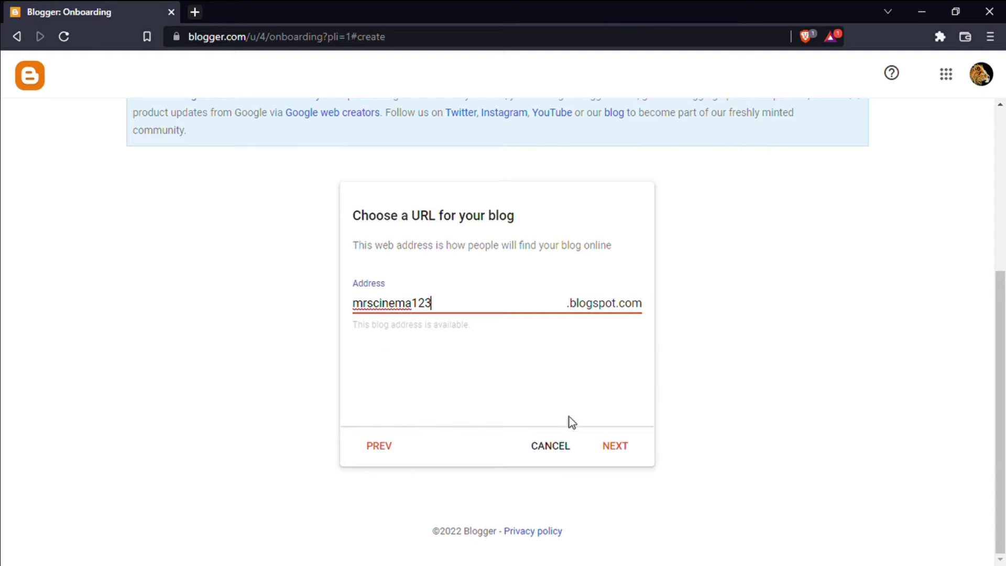
click(628, 448)
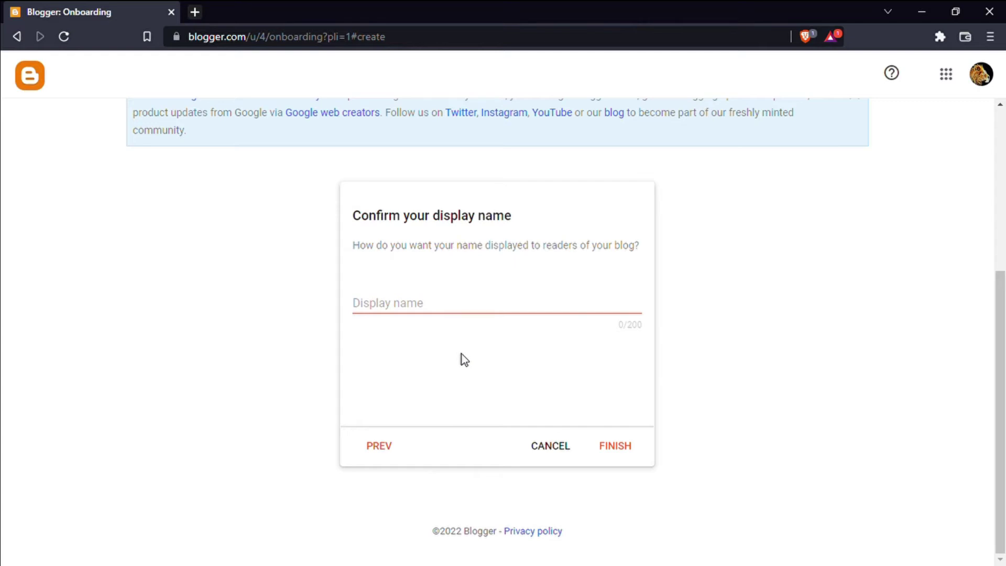
Enter 'MRS Cinema' as the author display name and finish creating the blog
click(417, 308)
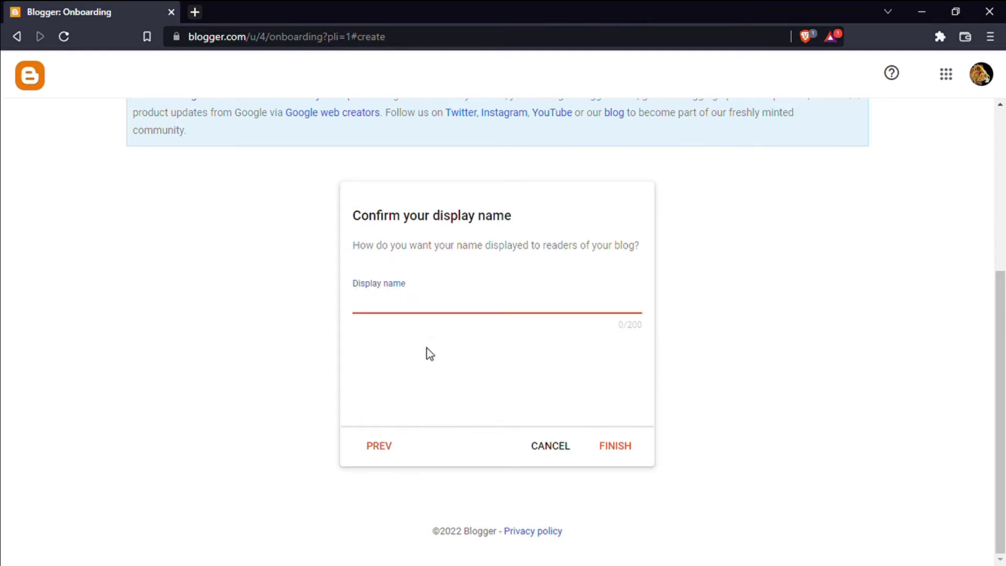
text(MRS Cinema)
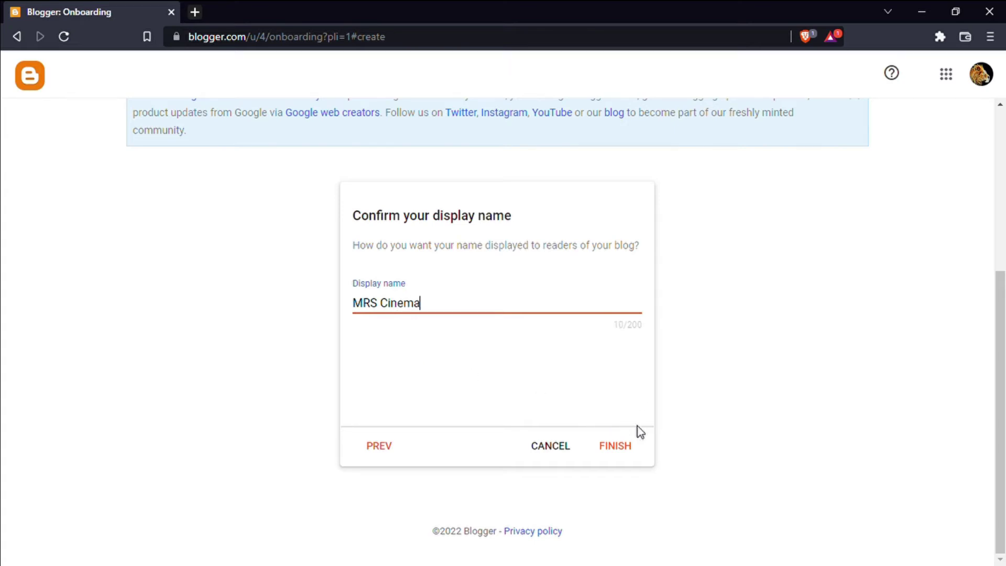
click(627, 449)
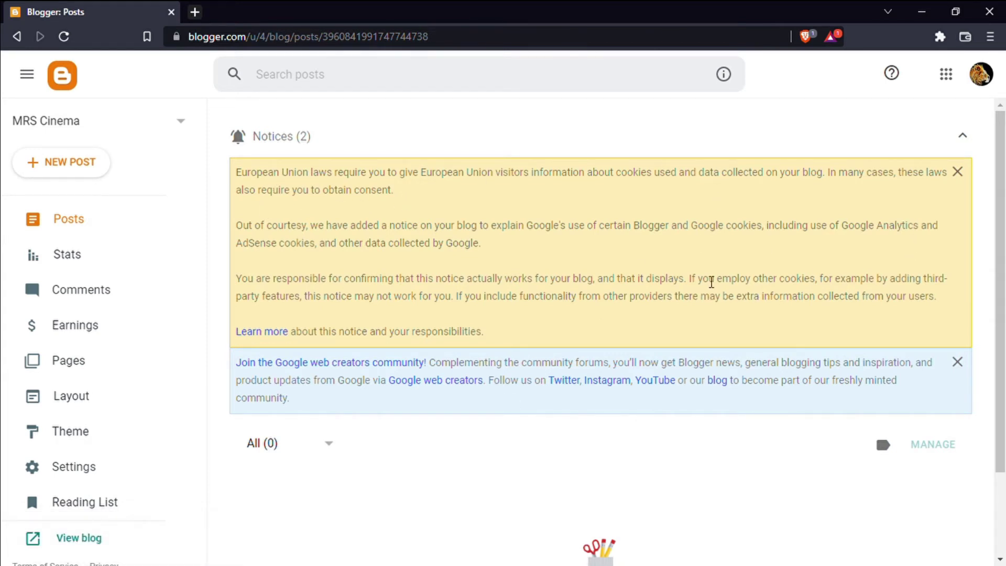
scroll(489, 314, down, 2)
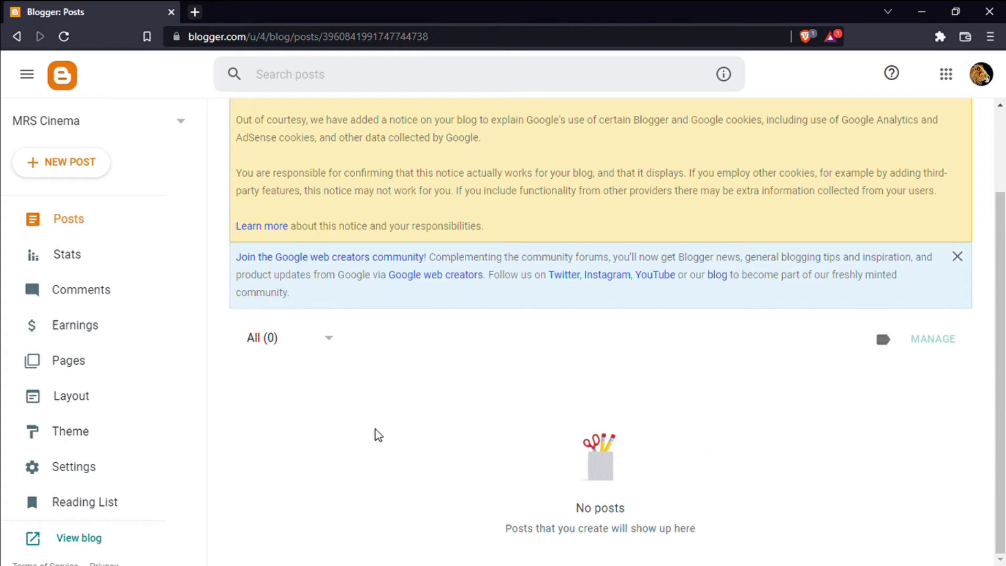
click(83, 226)
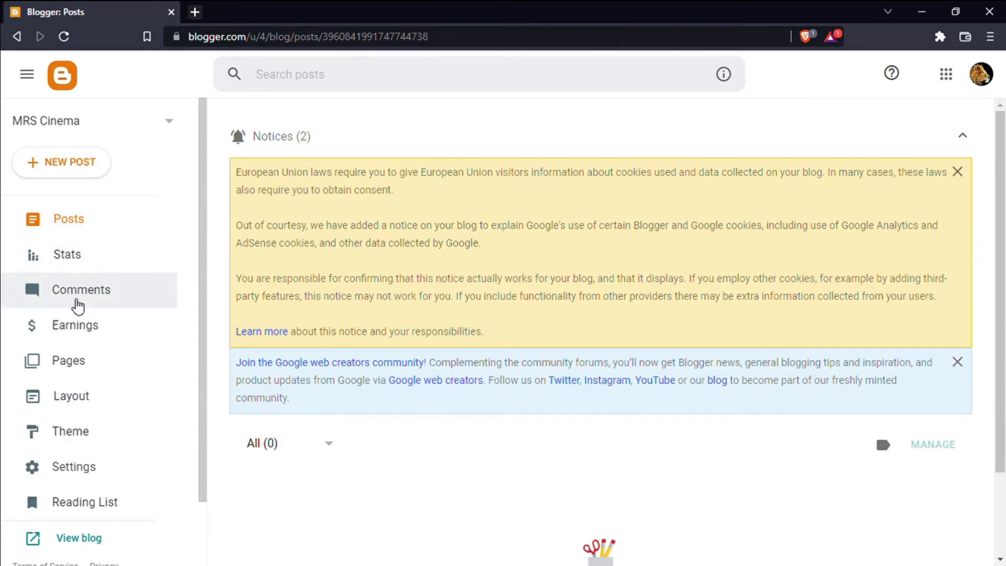
Pass through the Earnings, Pages and Layout sections to the Theme page showing Contempo Light
click(107, 336)
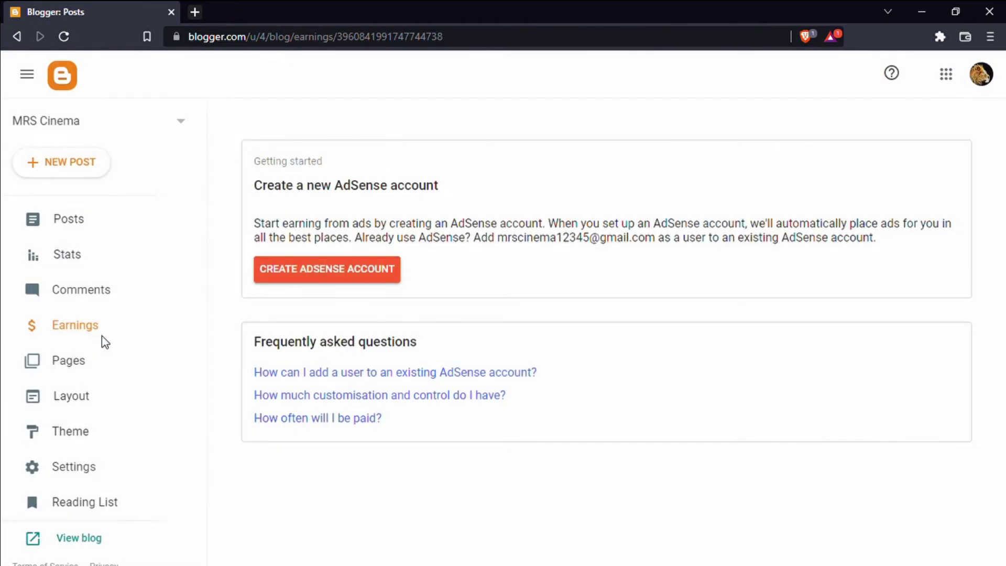
scroll(445, 355, down, 4)
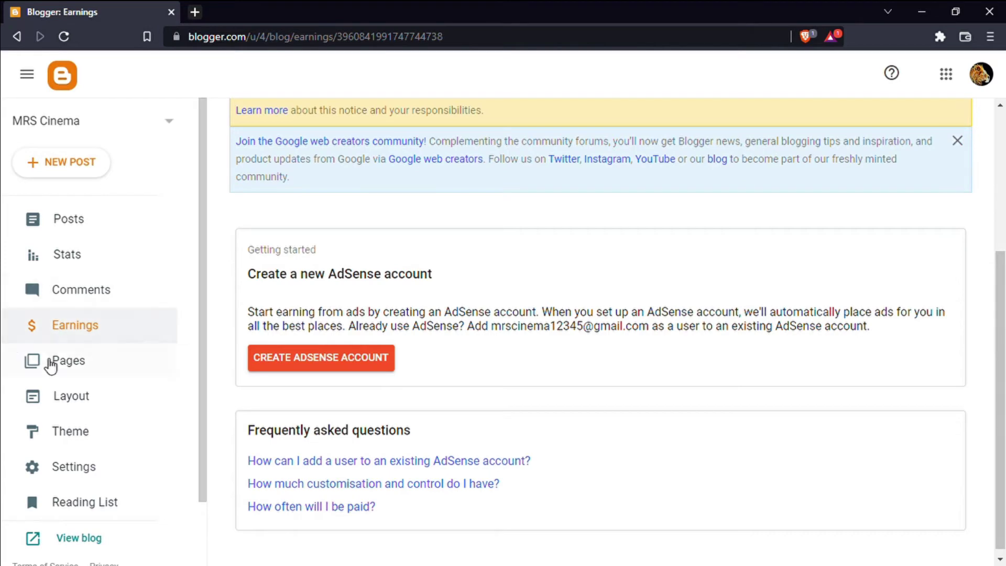
click(77, 372)
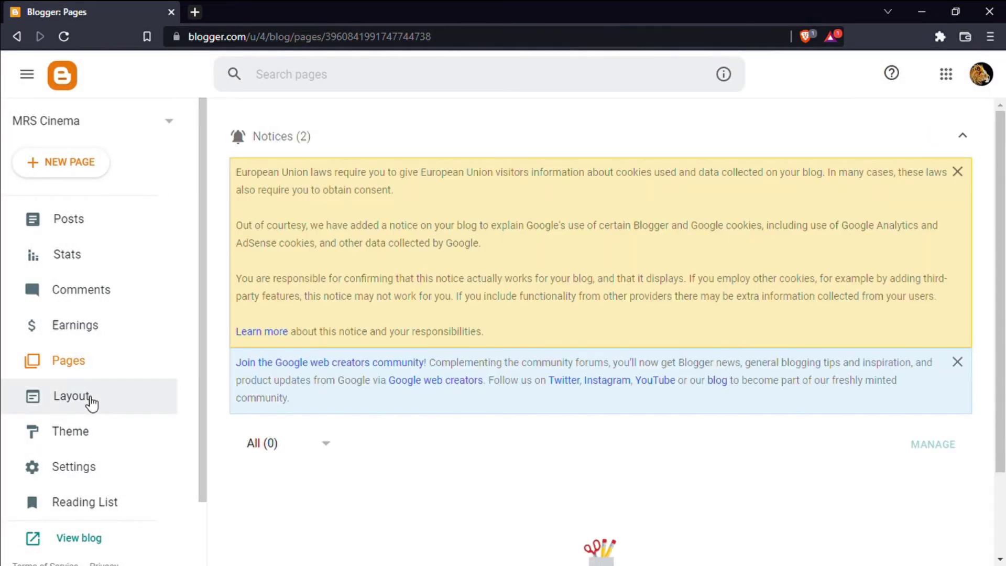
click(90, 400)
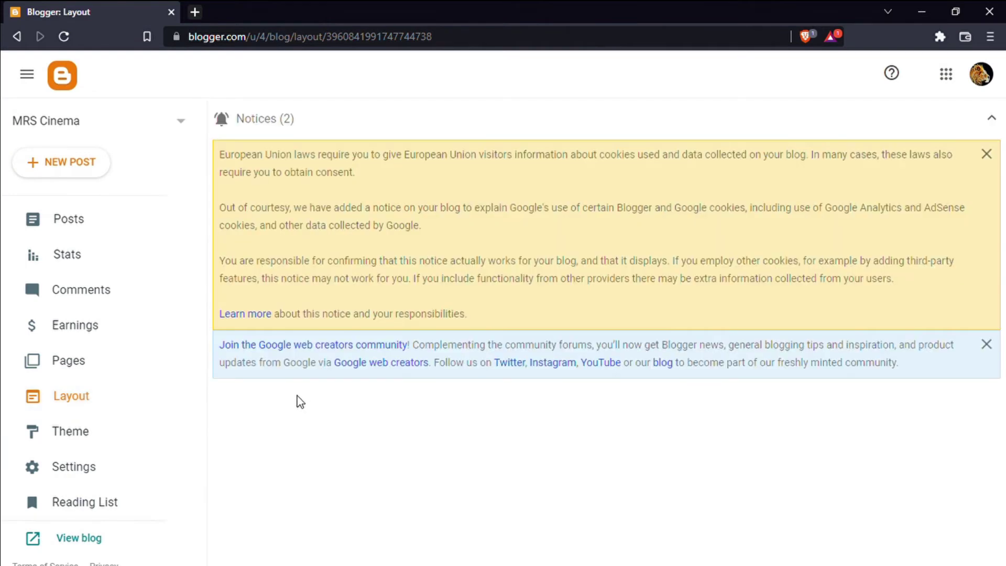
click(105, 431)
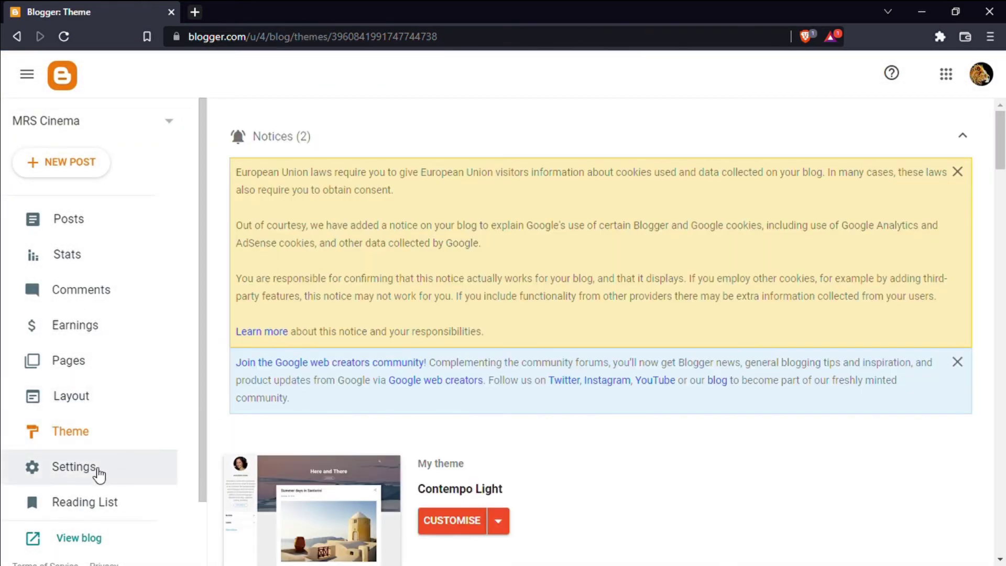
Browse the Contempo, Soho and Emporio themes, keeping Contempo Light, then go to Settings
scroll(473, 423, down, 4)
scroll(542, 346, down, 13)
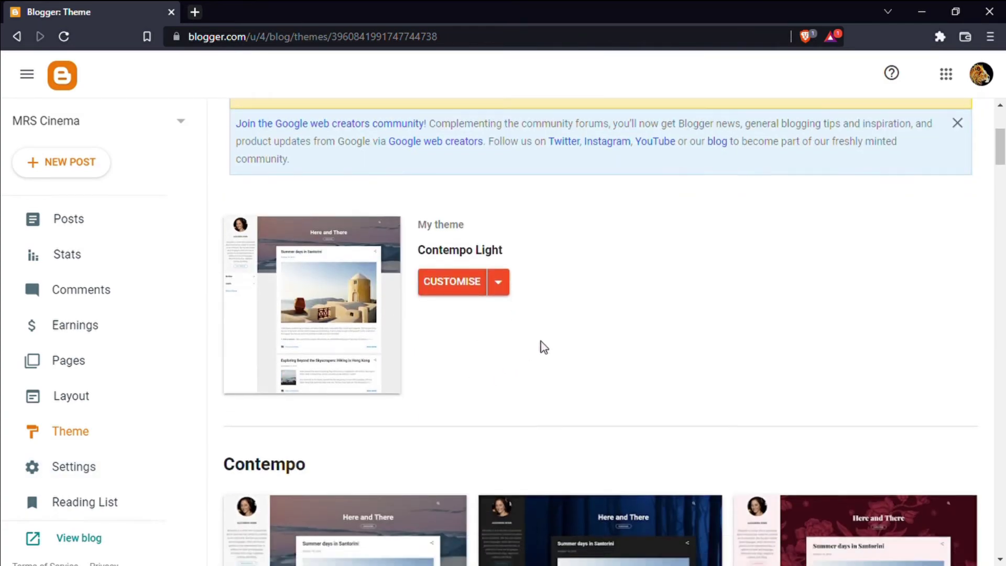
scroll(701, 340, down, 13)
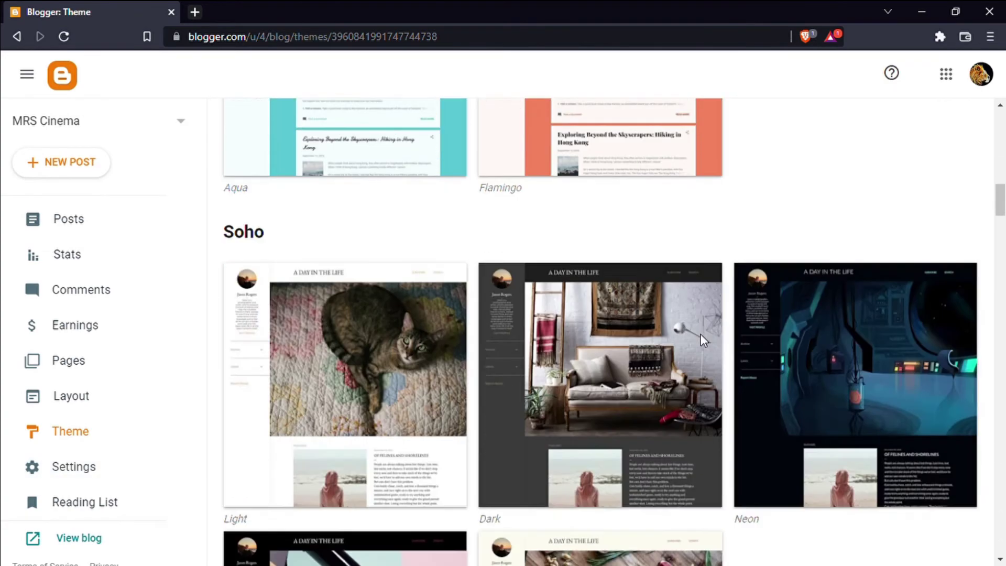
scroll(707, 342, up, 20)
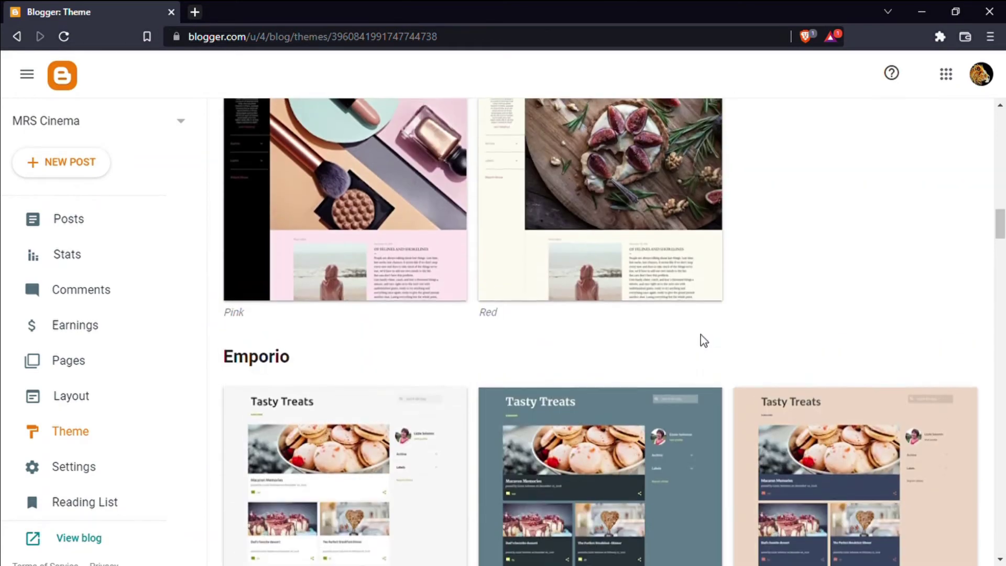
scroll(542, 324, up, 7)
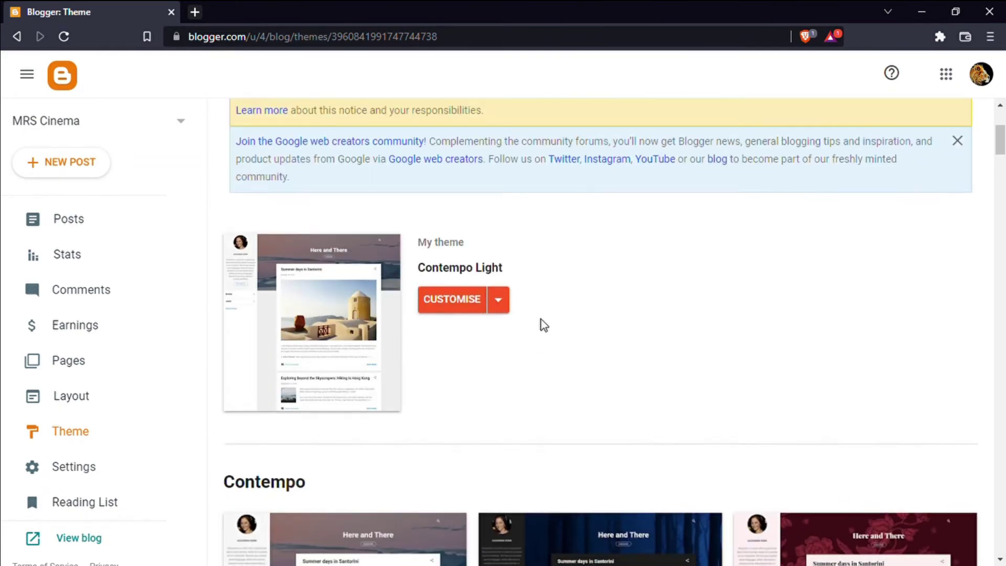
scroll(487, 337, down, 4)
scroll(487, 333, down, 3)
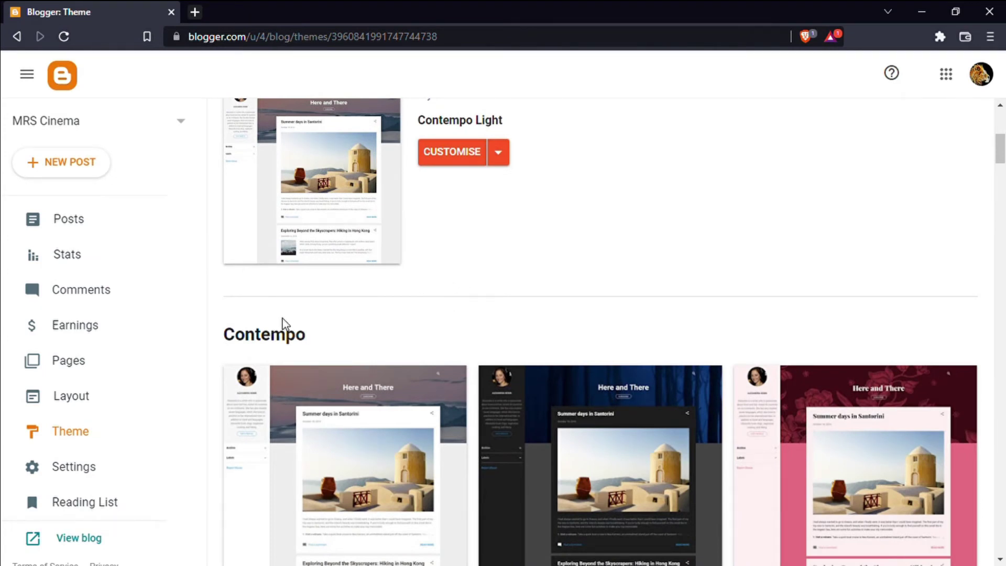
scroll(169, 408, down, 1)
scroll(168, 408, down, 2)
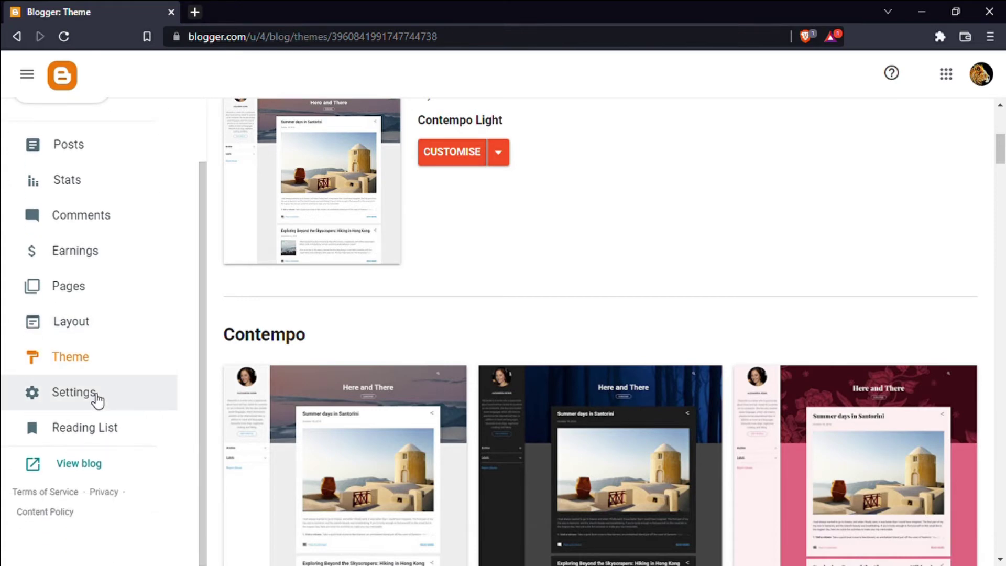
click(96, 397)
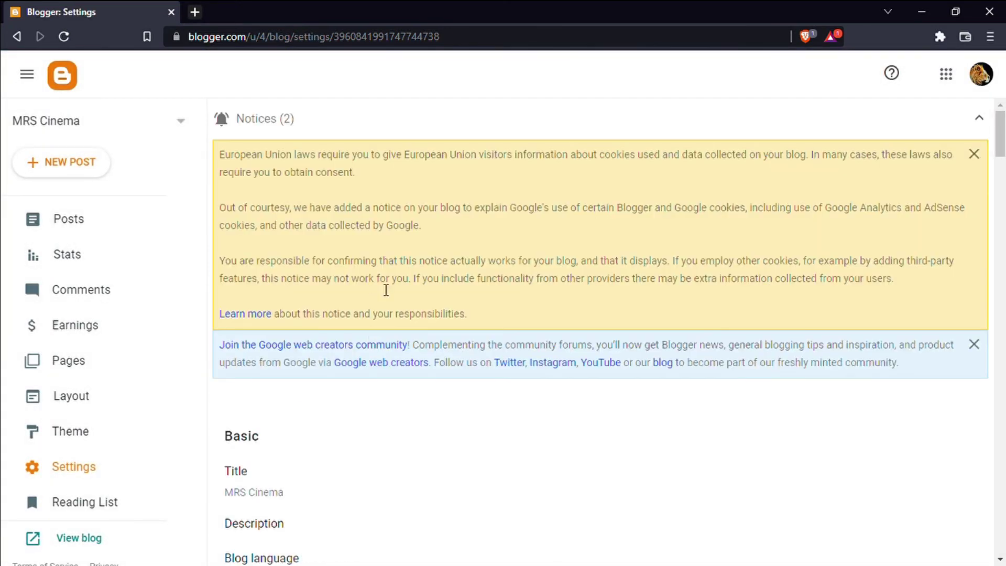
scroll(256, 335, down, 2)
scroll(269, 350, down, 1)
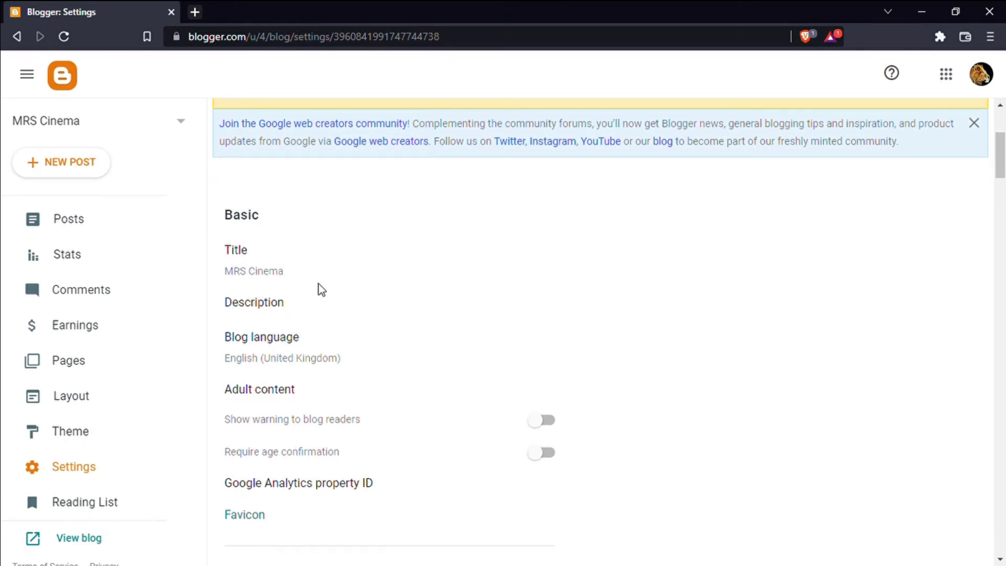
click(270, 301)
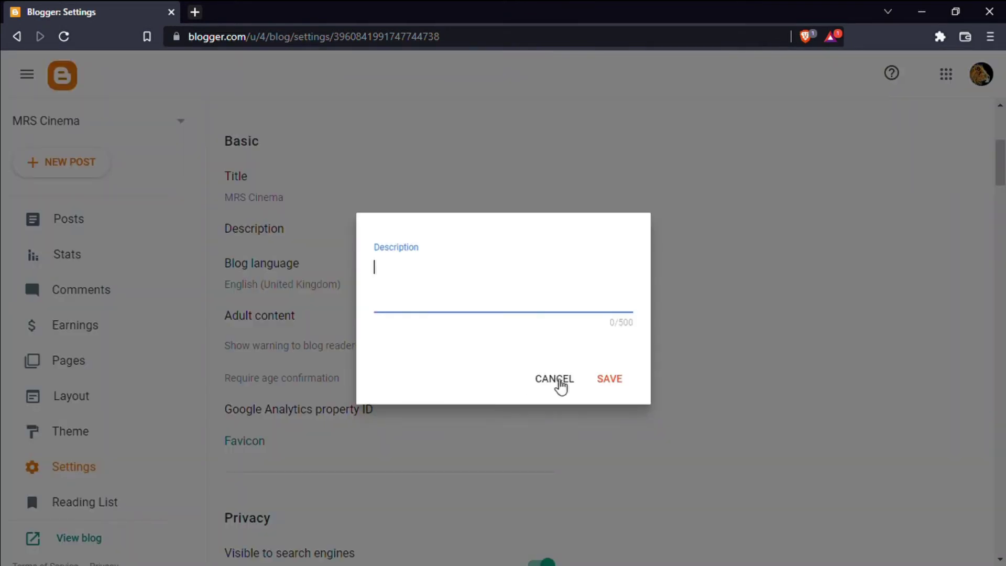
click(559, 383)
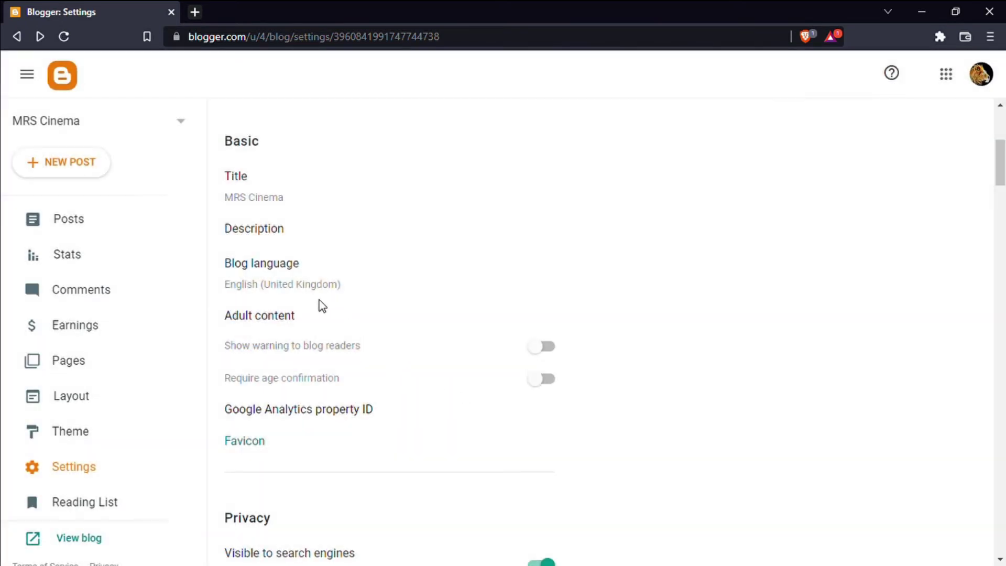
scroll(321, 313, down, 1)
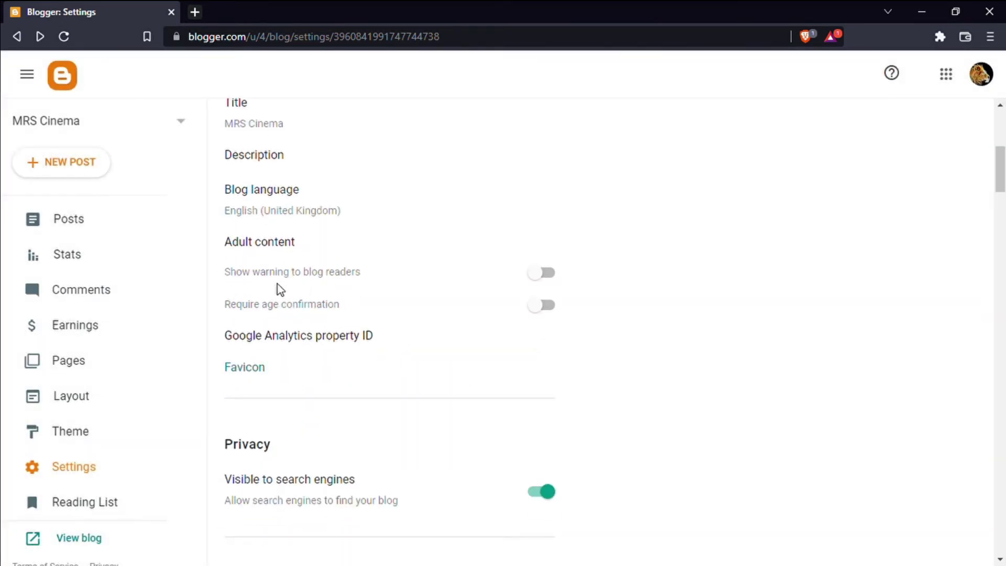
scroll(314, 314, down, 1)
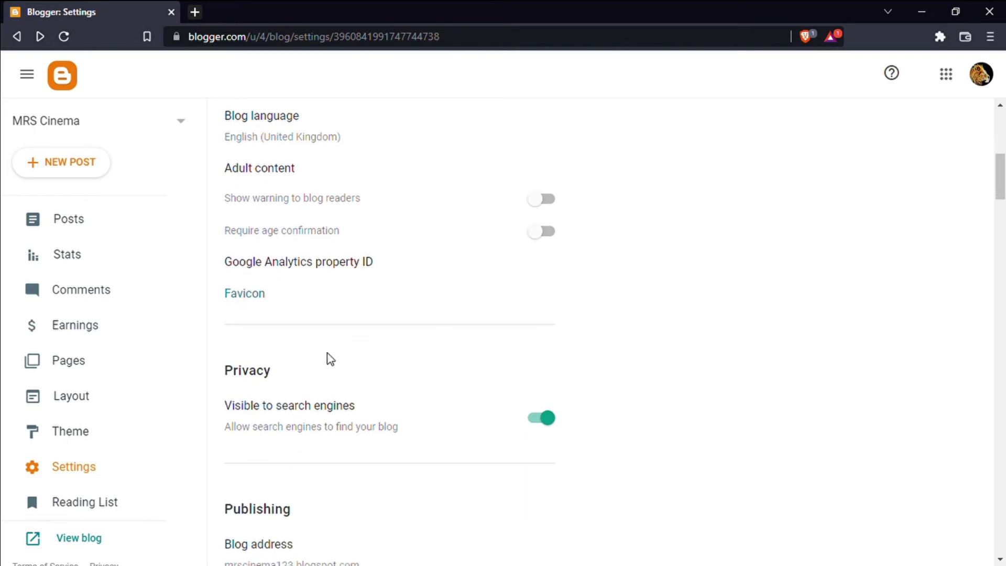
scroll(330, 359, down, 2)
scroll(328, 359, down, 2)
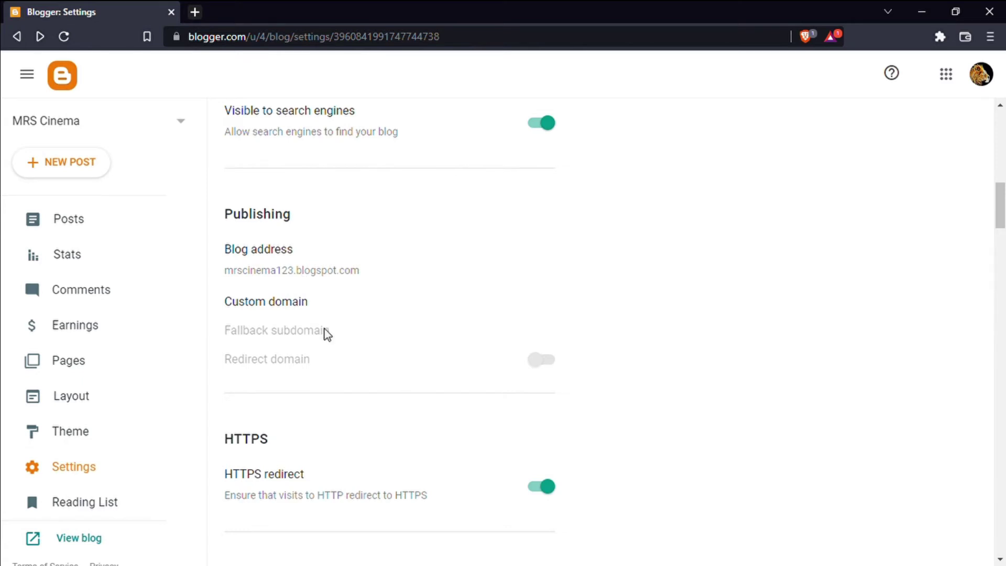
scroll(320, 327, down, 1)
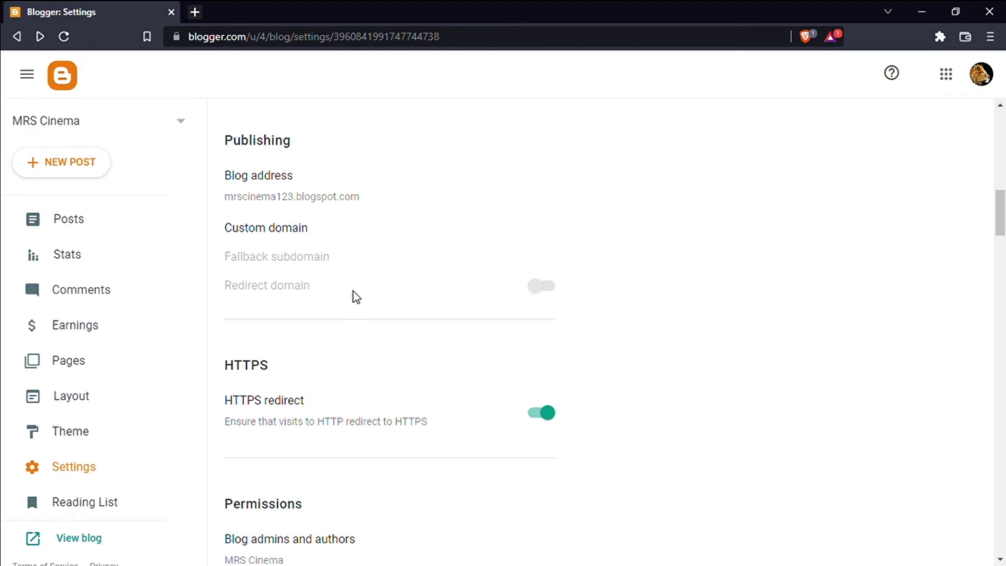
scroll(440, 313, down, 2)
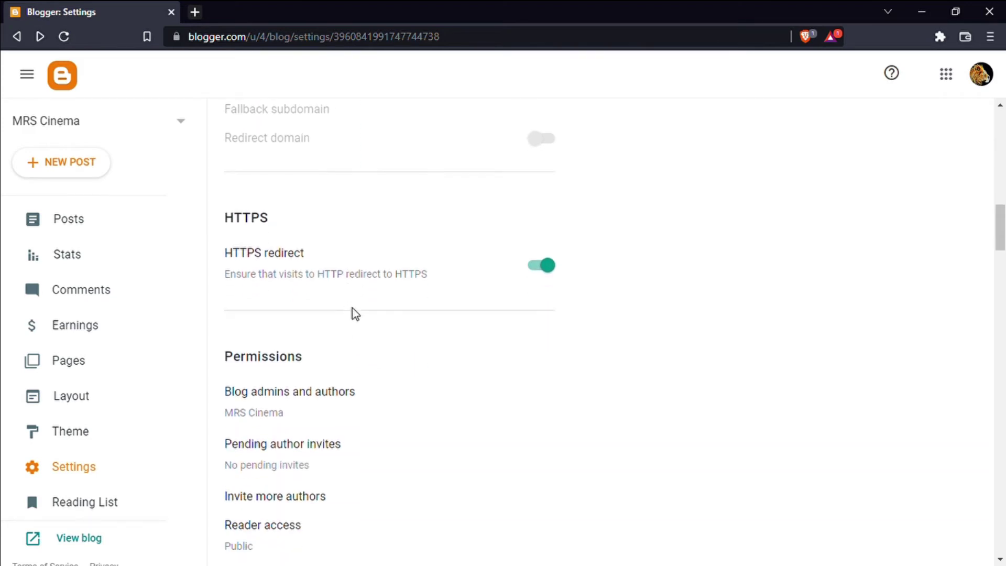
scroll(351, 309, down, 2)
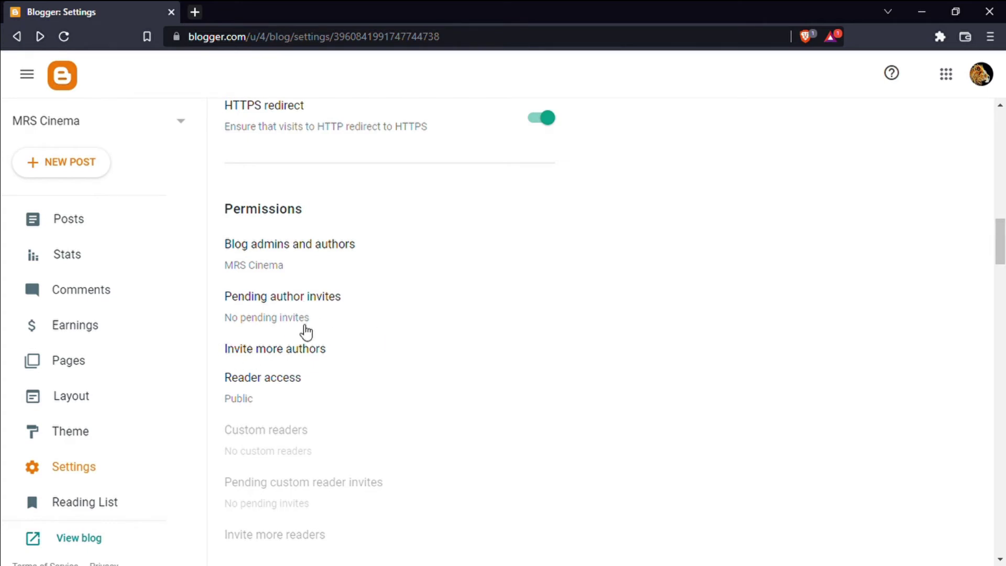
scroll(309, 390, down, 1)
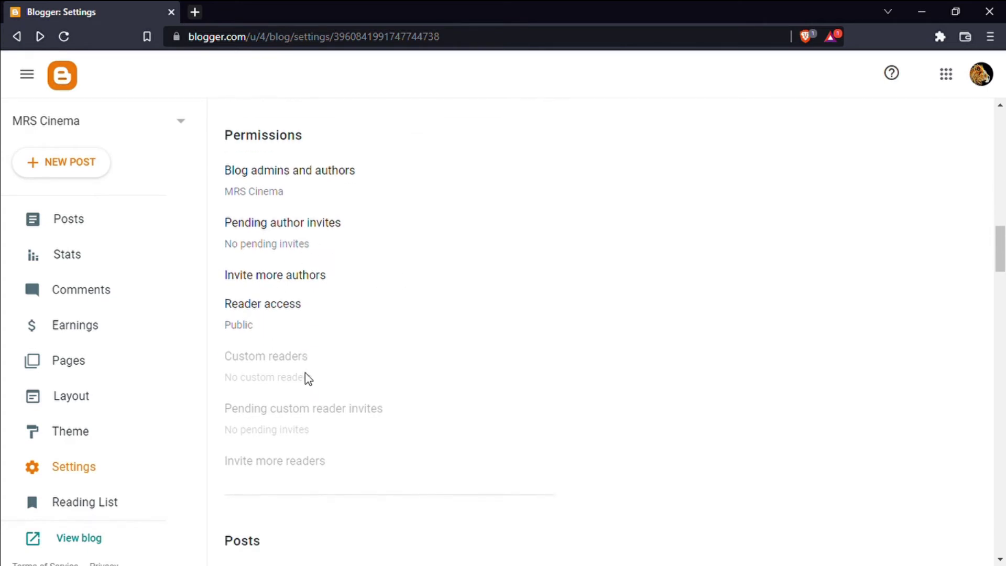
scroll(340, 396, down, 4)
scroll(339, 394, down, 8)
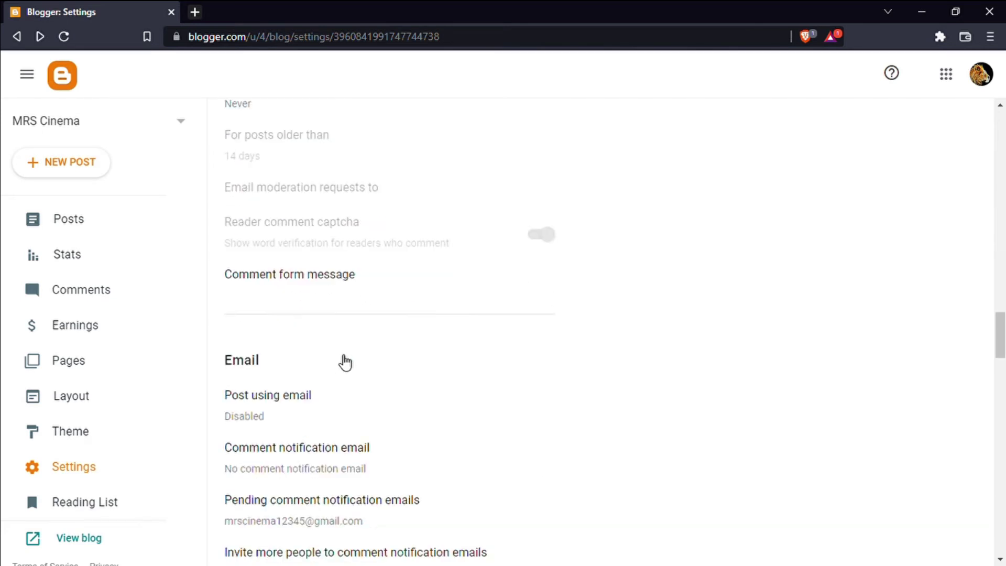
scroll(344, 361, down, 14)
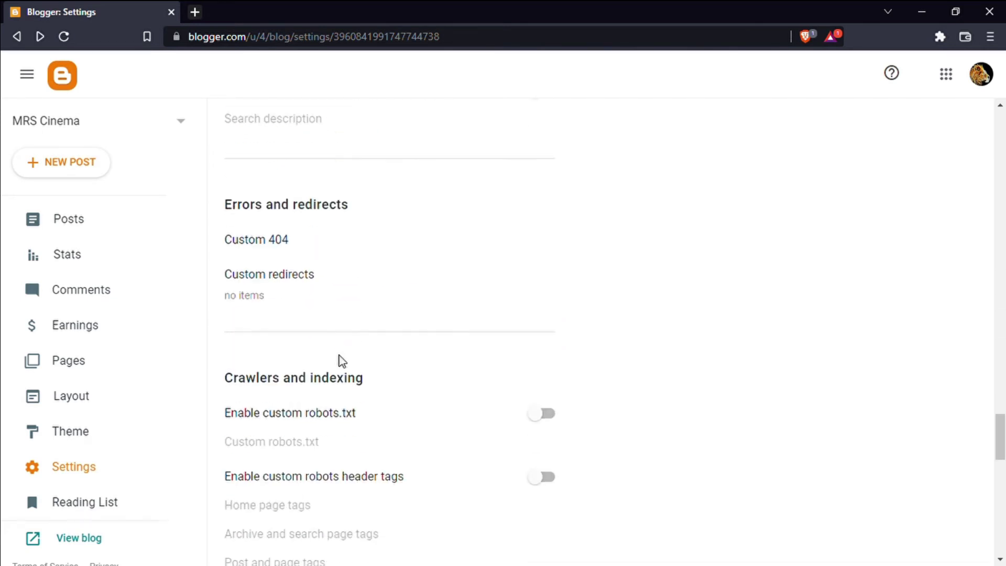
scroll(341, 361, down, 1)
scroll(328, 357, down, 2)
scroll(328, 360, up, 20)
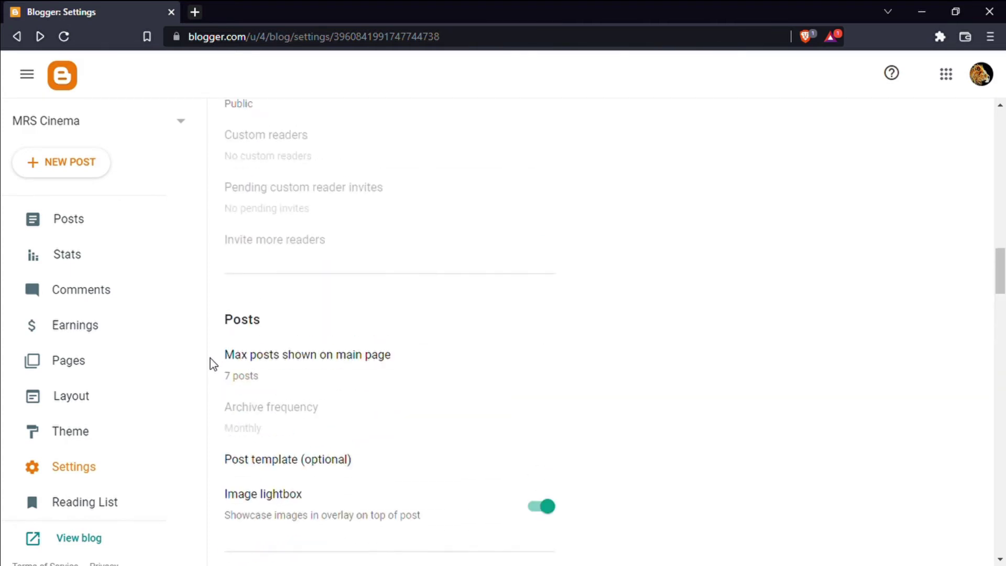
scroll(212, 364, up, 7)
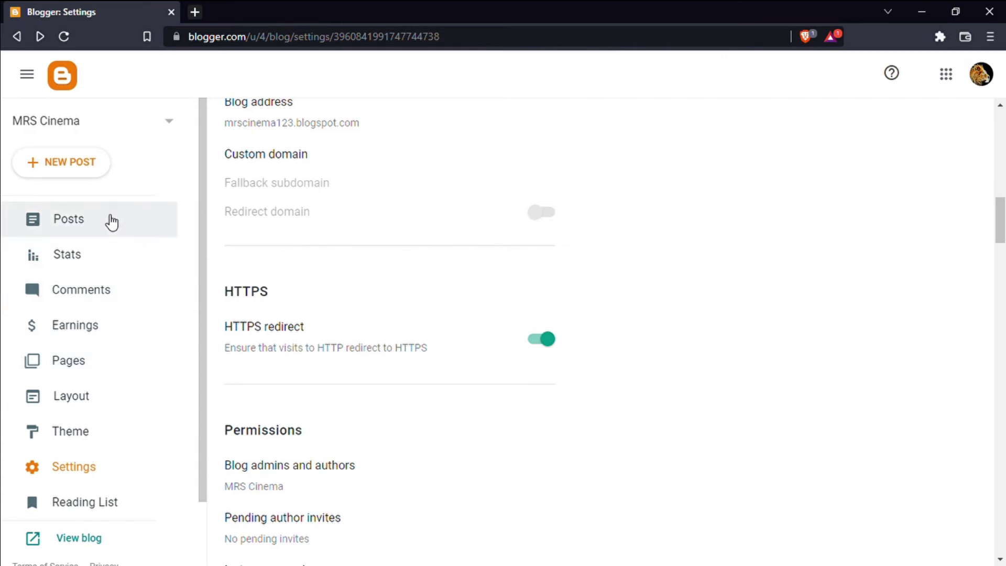
scroll(104, 231, down, 2)
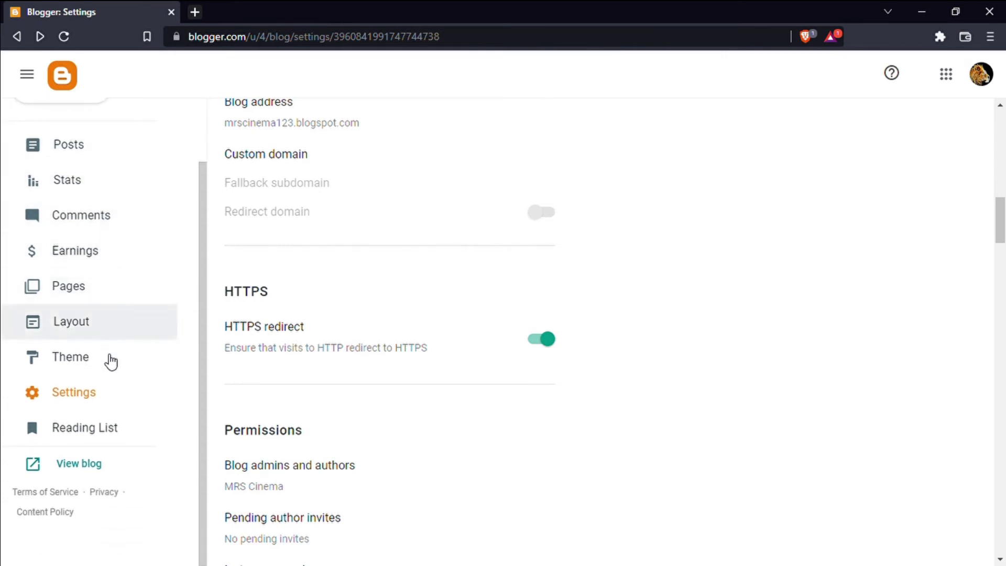
Open the live MRS Cinema blog in a new tab, briefly selecting its title
click(79, 468)
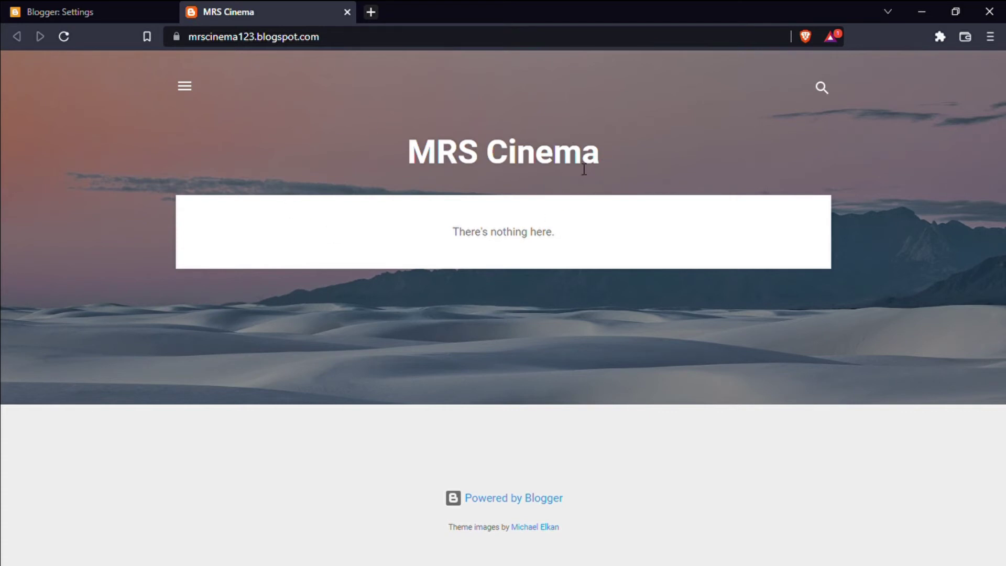
drag(399, 158, 609, 154)
click(646, 190)
click(373, 41)
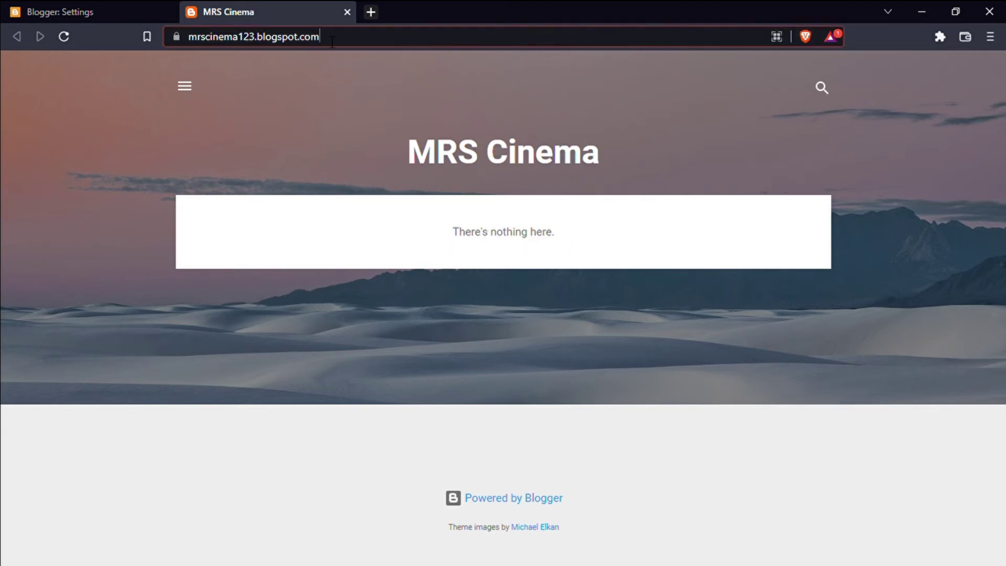
click(252, 39)
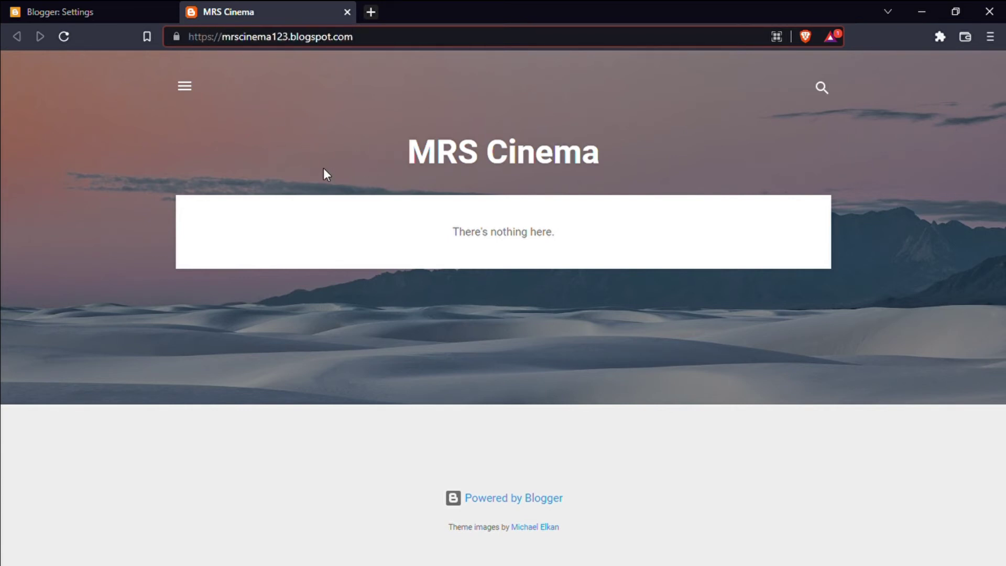
click(745, 331)
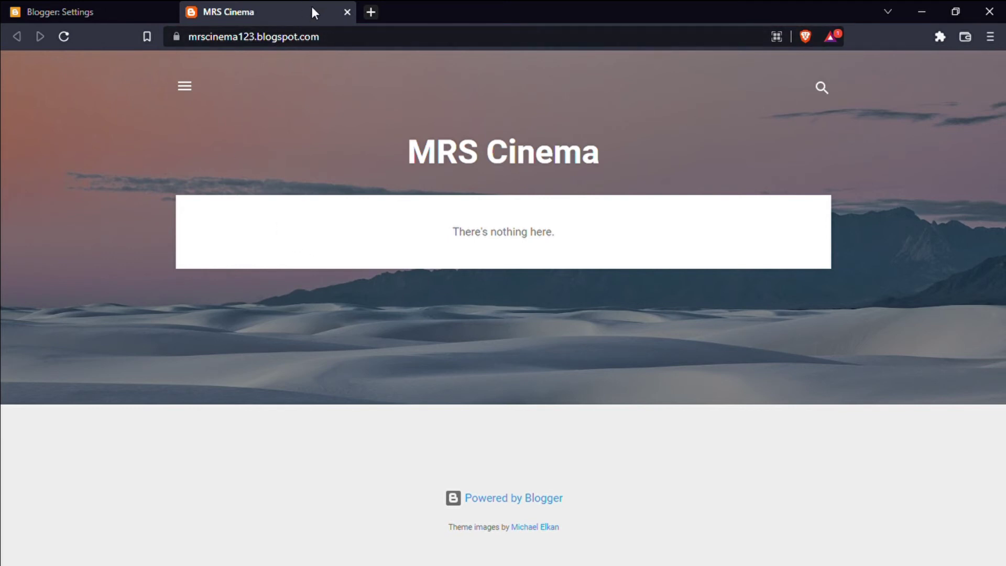
Close the live blog tab and start a new, empty post for MRS Cinema
click(346, 13)
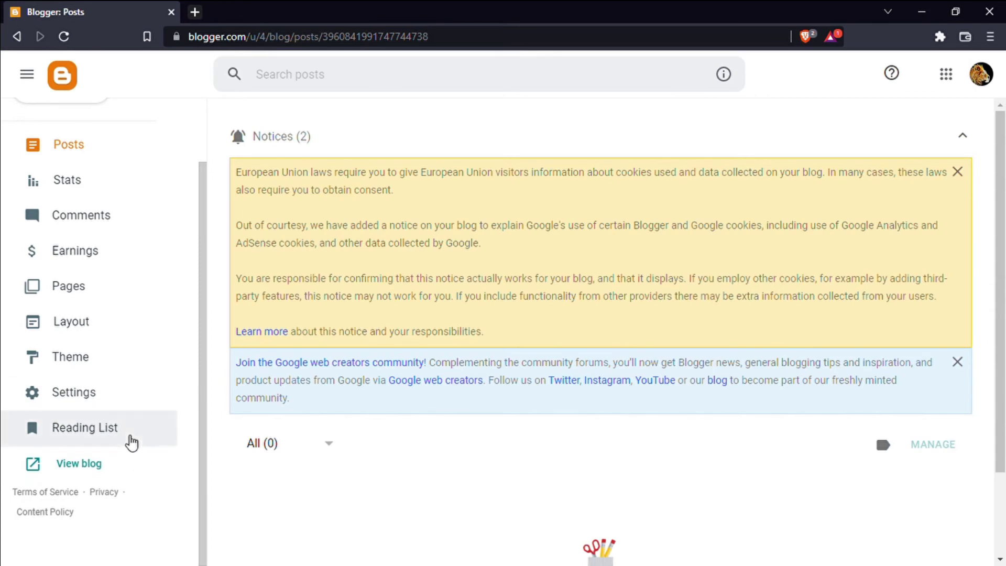
scroll(131, 443, up, 2)
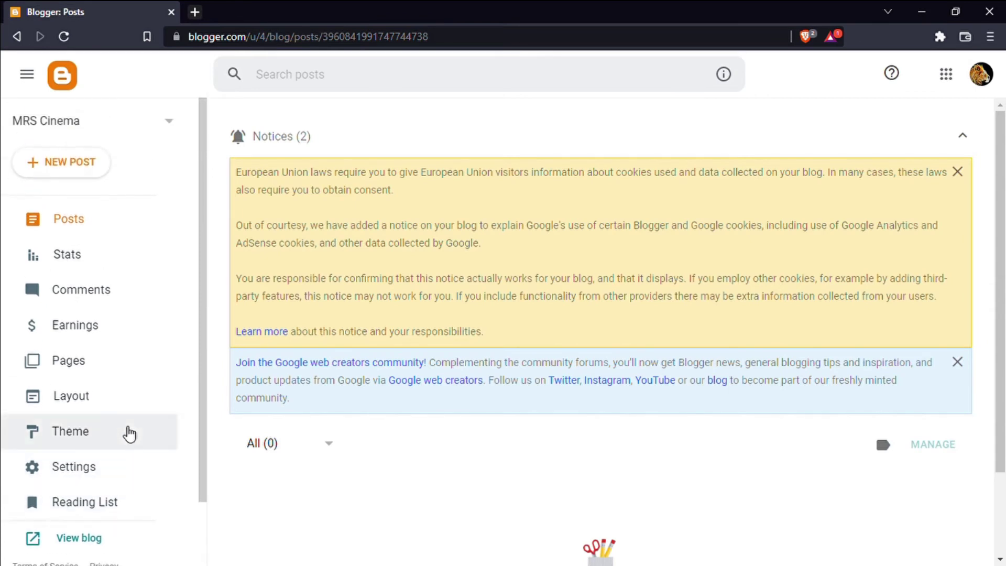
click(76, 171)
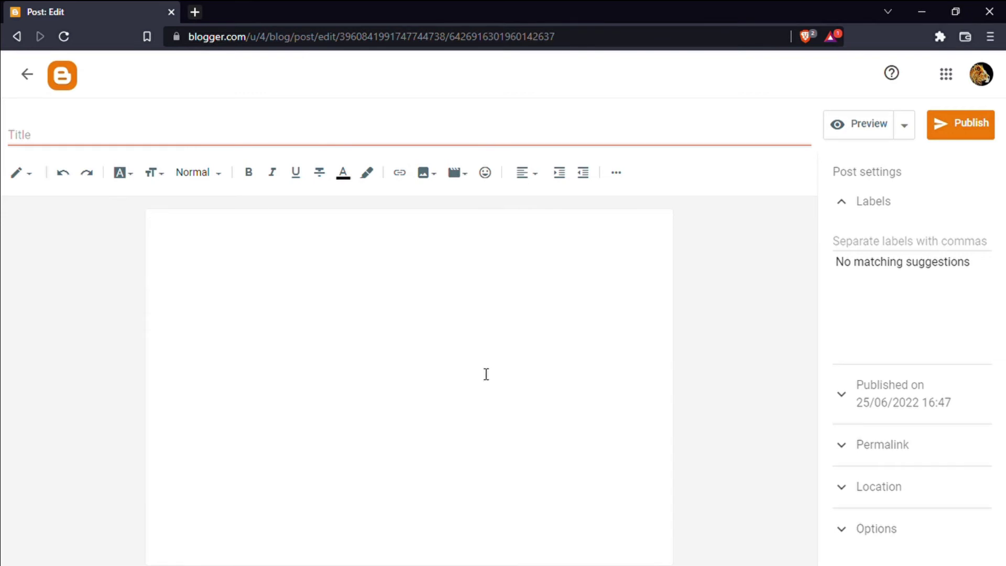
Title the post 'Welcome all' and fill its body with a line of random filler text
click(75, 139)
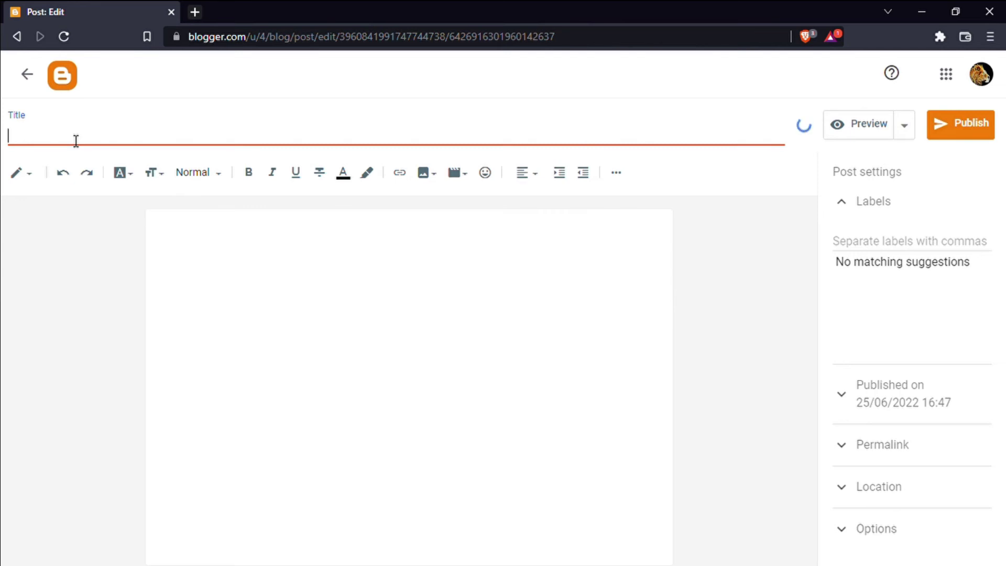
text(Welcome all)
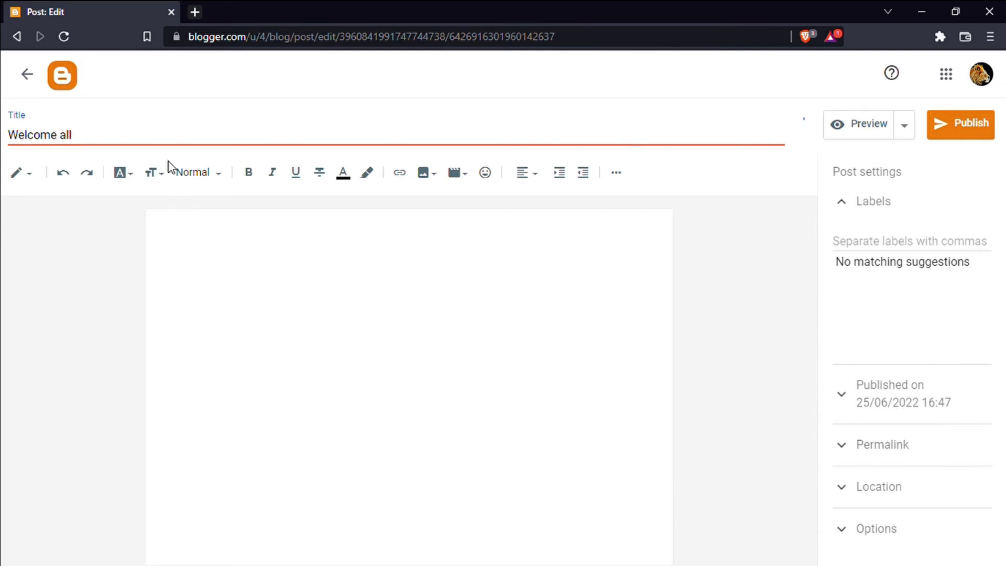
click(177, 236)
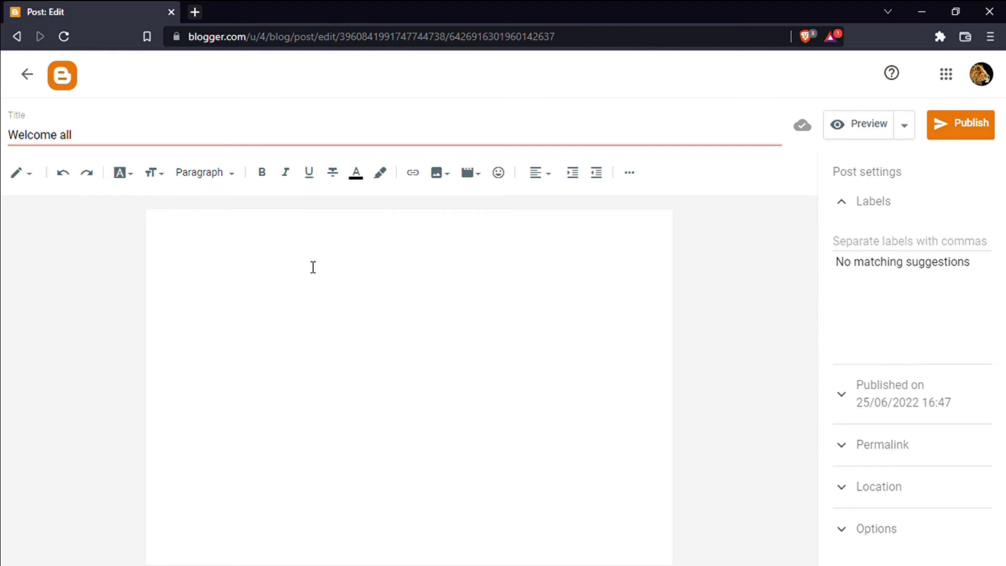
key(BackSpace)
text(jnadsdnjiadjdandjida)
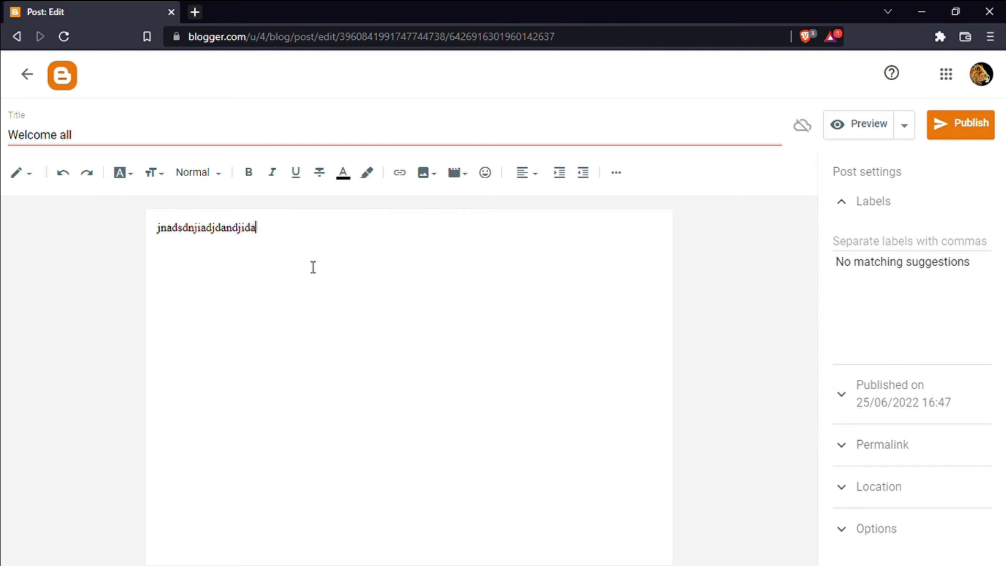
text(jnadnjdnjandjianjdndsa)
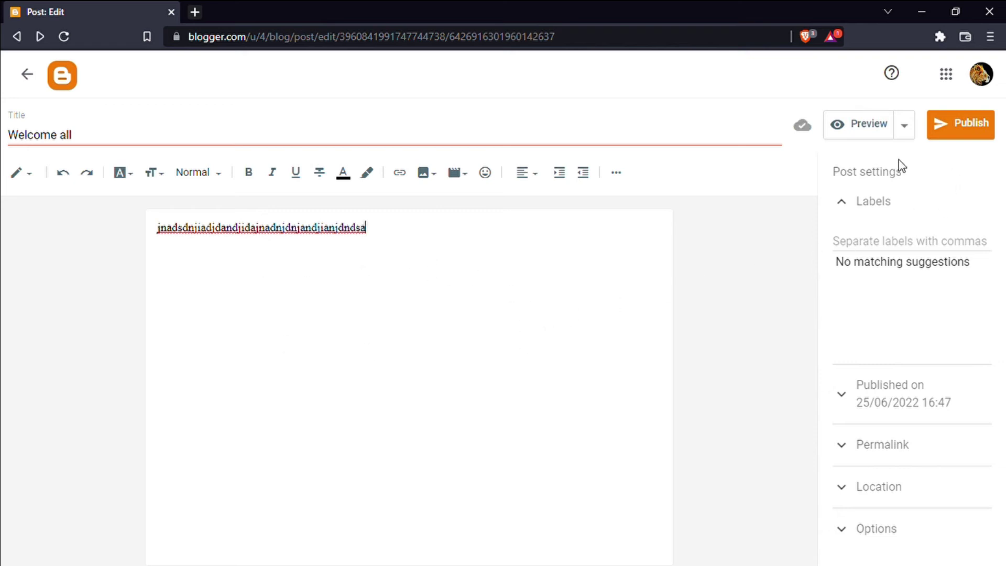
Publish the 'Welcome all' post so it appears as the blog's only published post, dated 25 Jun
click(958, 137)
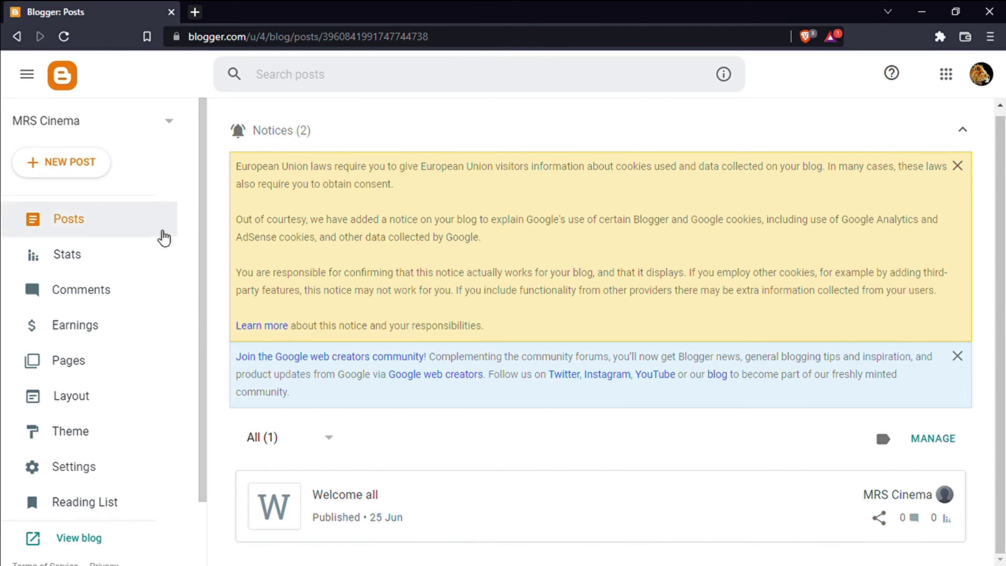
scroll(178, 321, down, 2)
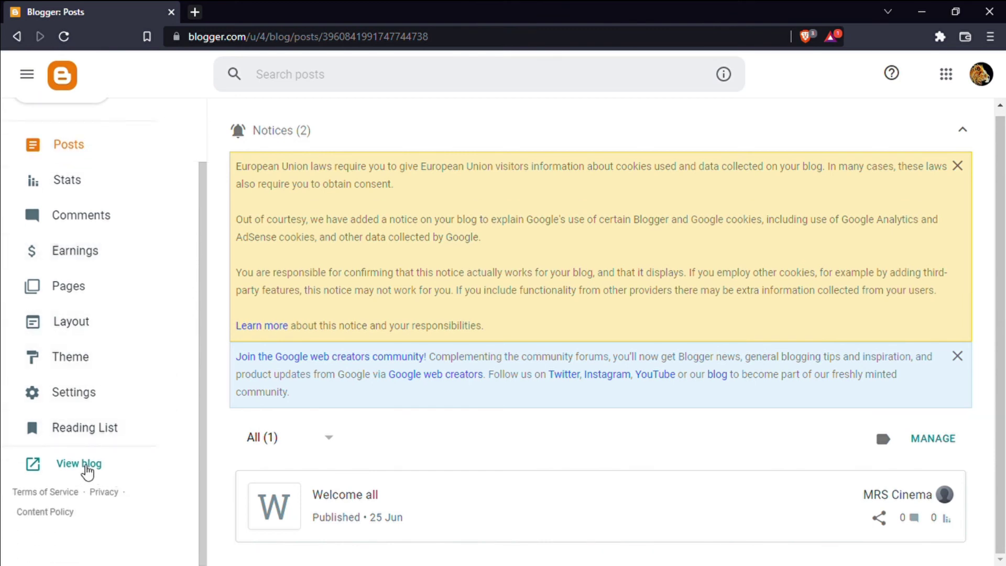
click(79, 464)
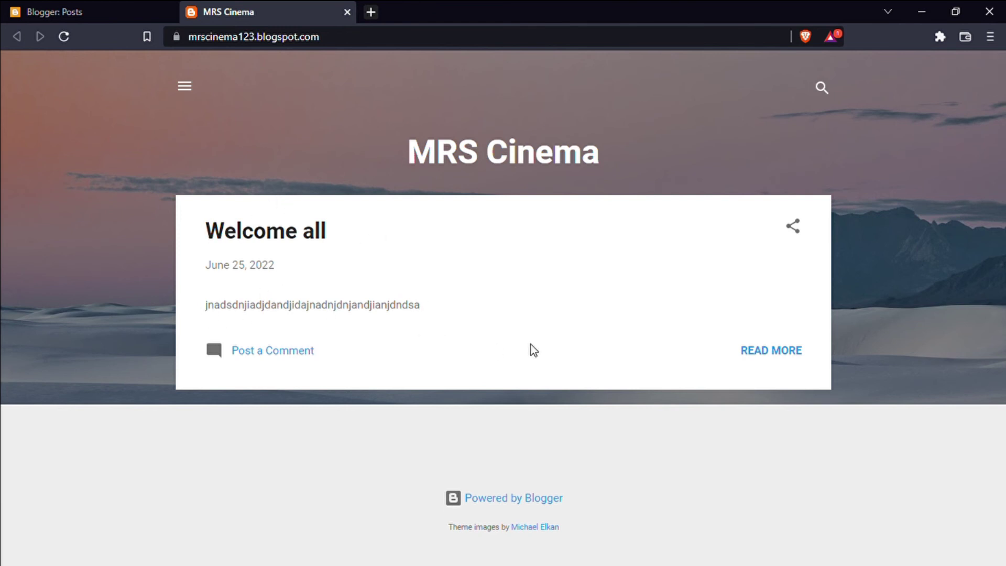
click(776, 355)
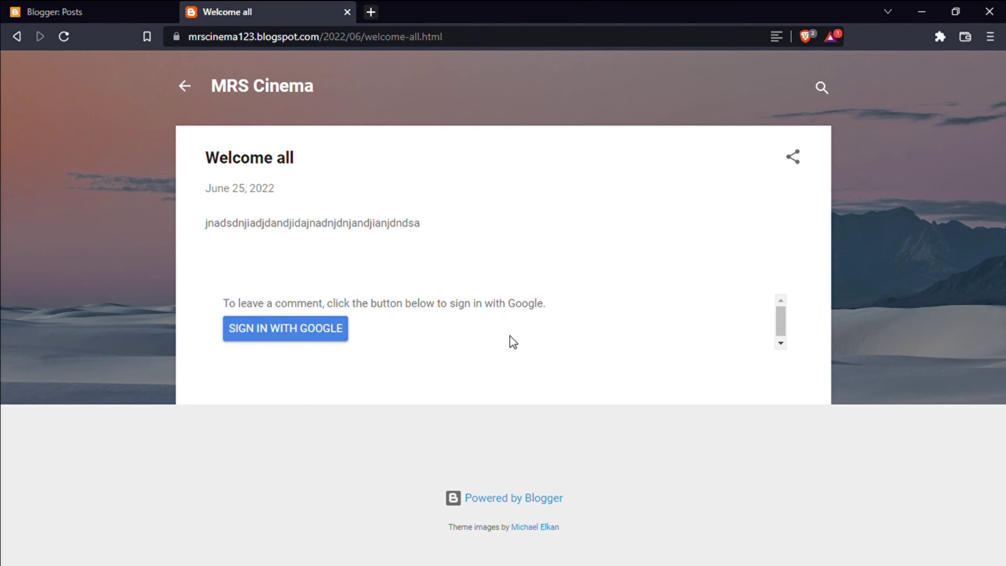
click(799, 161)
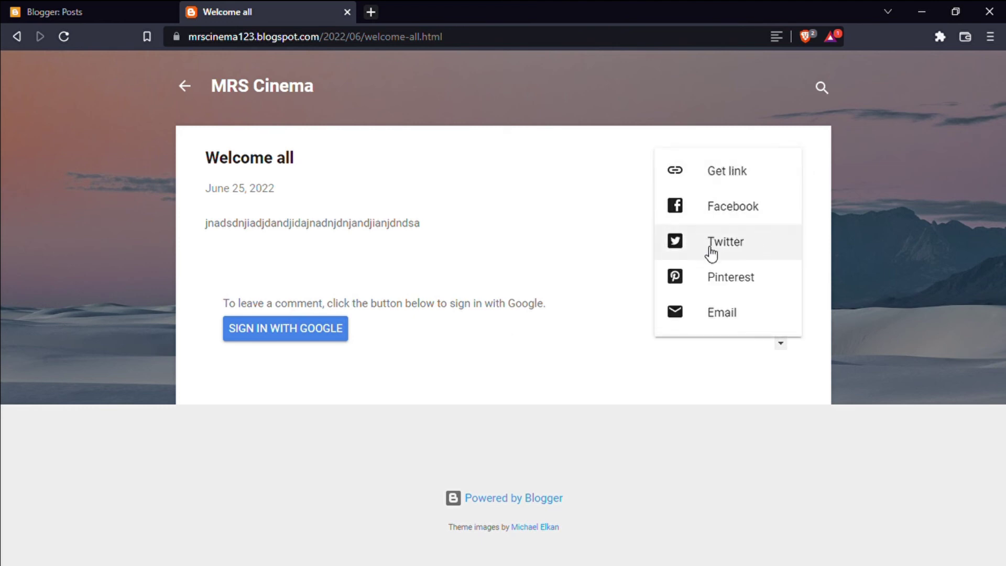
click(461, 117)
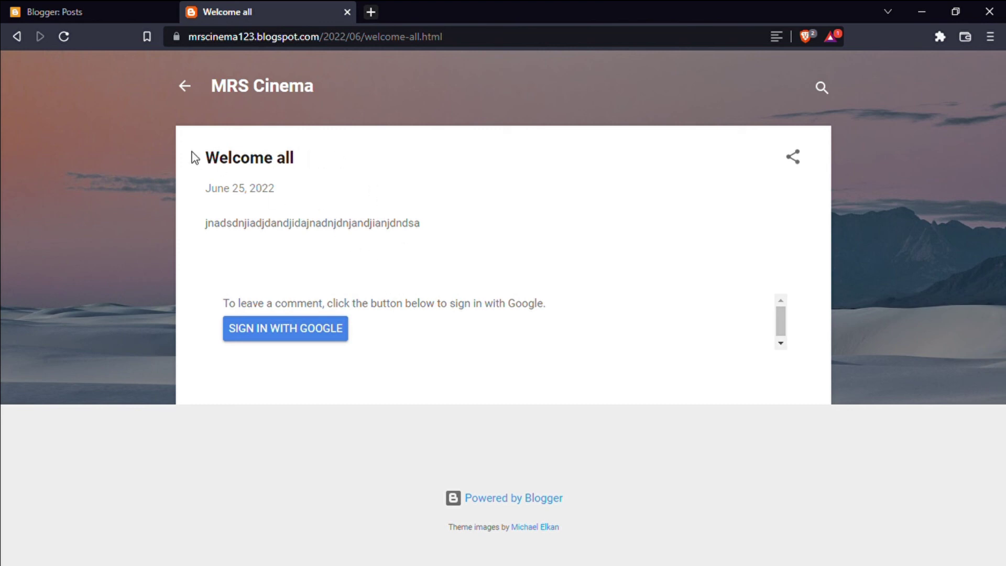
click(347, 12)
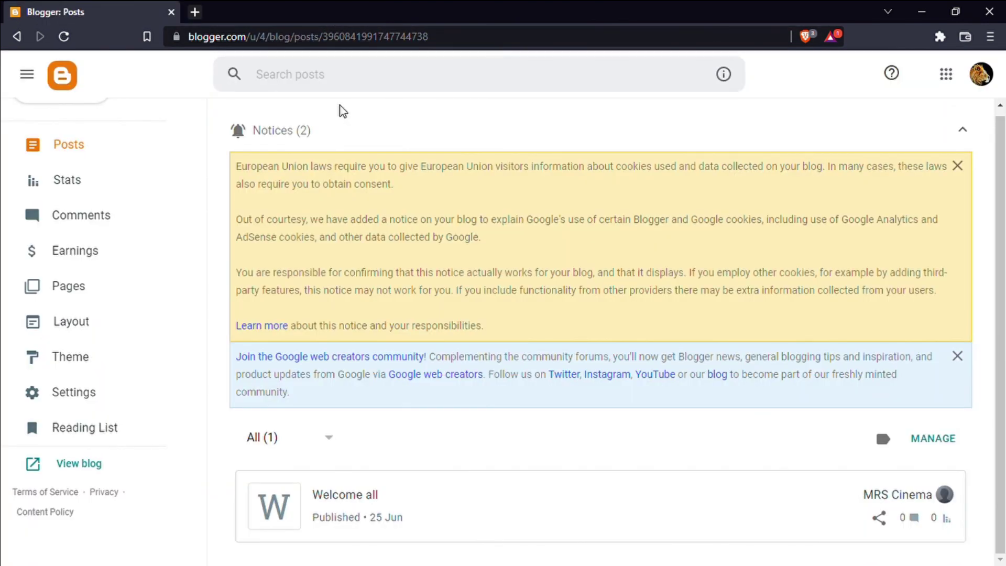